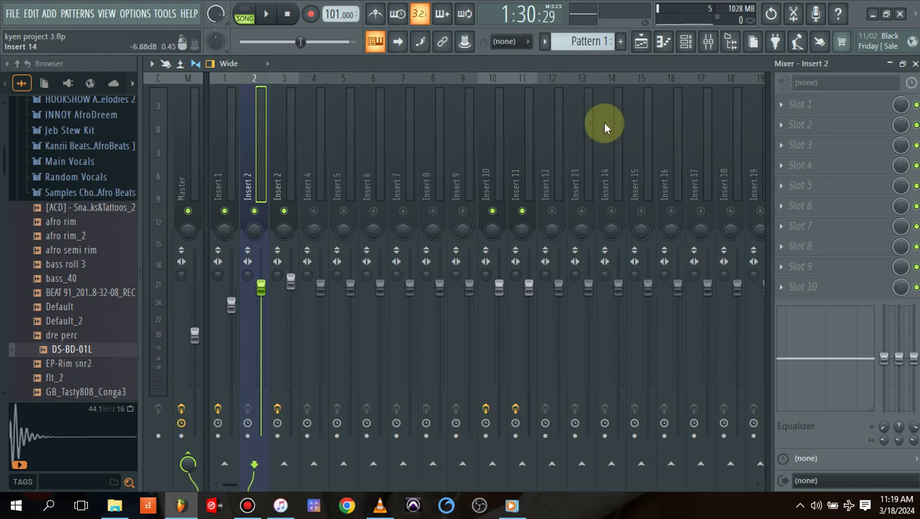
# Step: Load Auto-Tune Artist in the first effect slot of Insert 2 and set its key to D and scale to Major
pyautogui.click(784, 107)
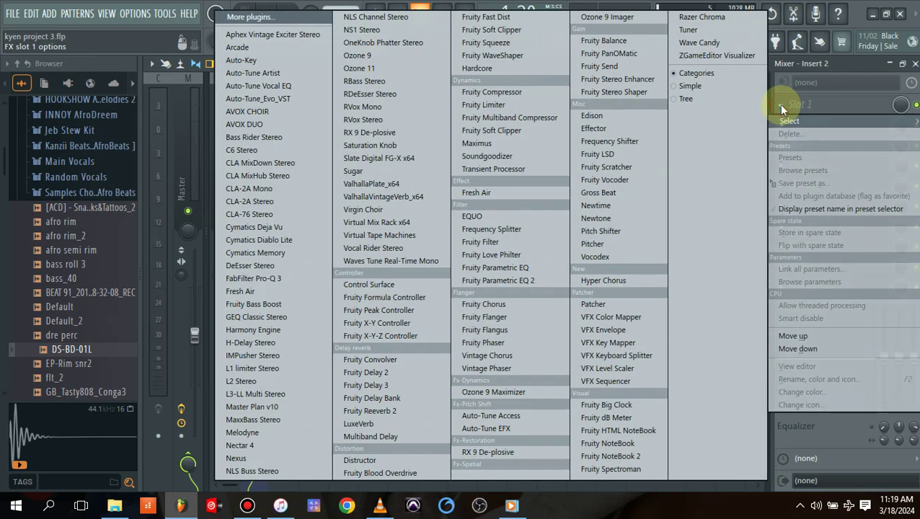
pyautogui.click(288, 73)
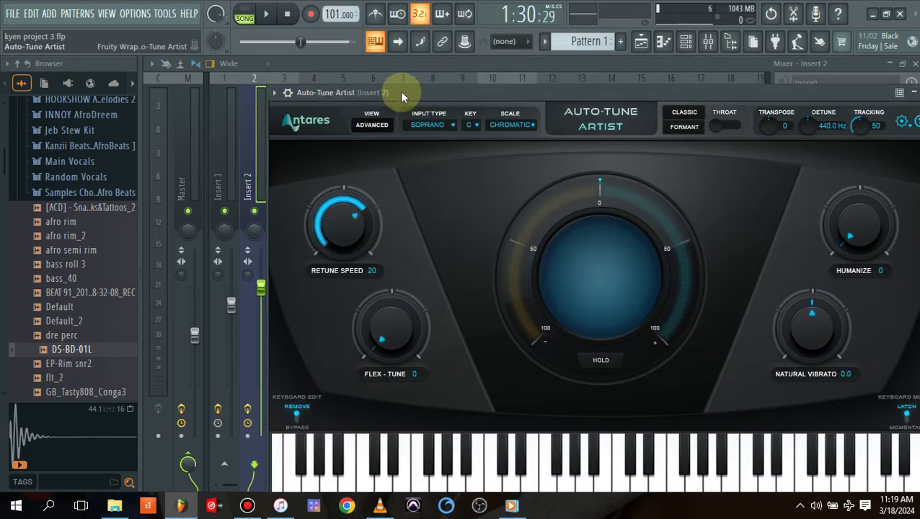
pyautogui.click(473, 125)
pyautogui.click(481, 168)
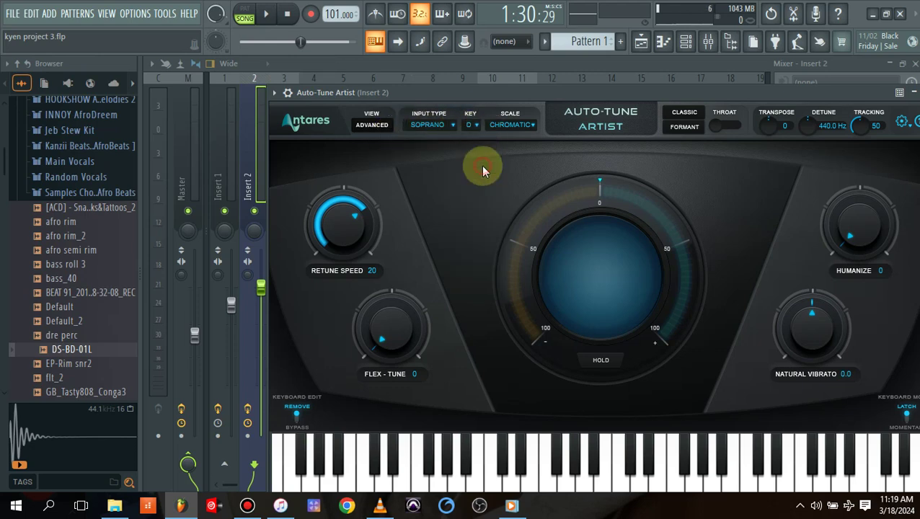
pyautogui.click(498, 130)
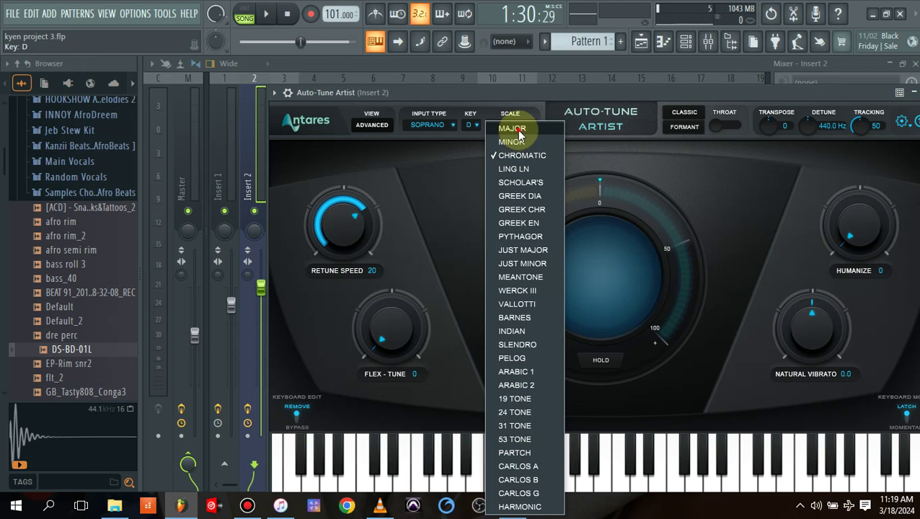
pyautogui.click(514, 130)
# Step: Set Auto-Tune Artist's Retune Speed to 4 and Humanize to 50, and close the plugin
pyautogui.moveTo(345, 231); pyautogui.dragTo(341, 185)
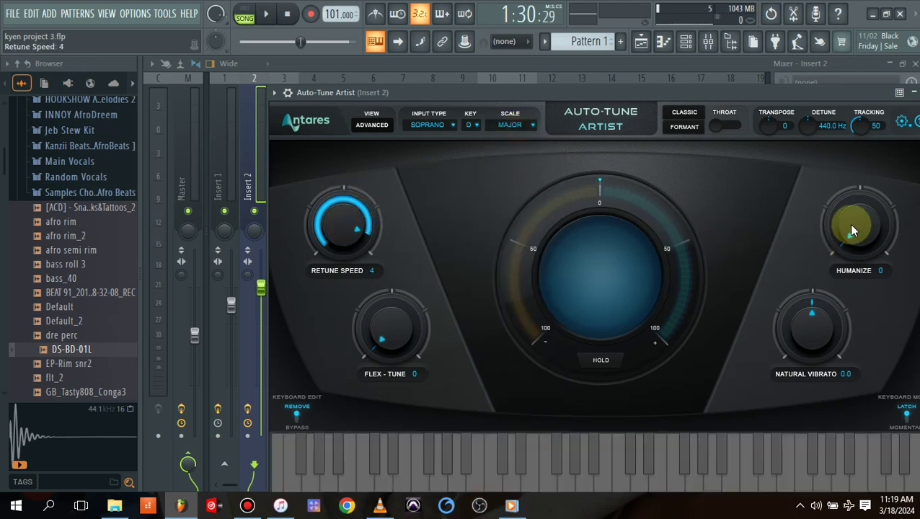
pyautogui.moveTo(852, 230); pyautogui.dragTo(843, 130)
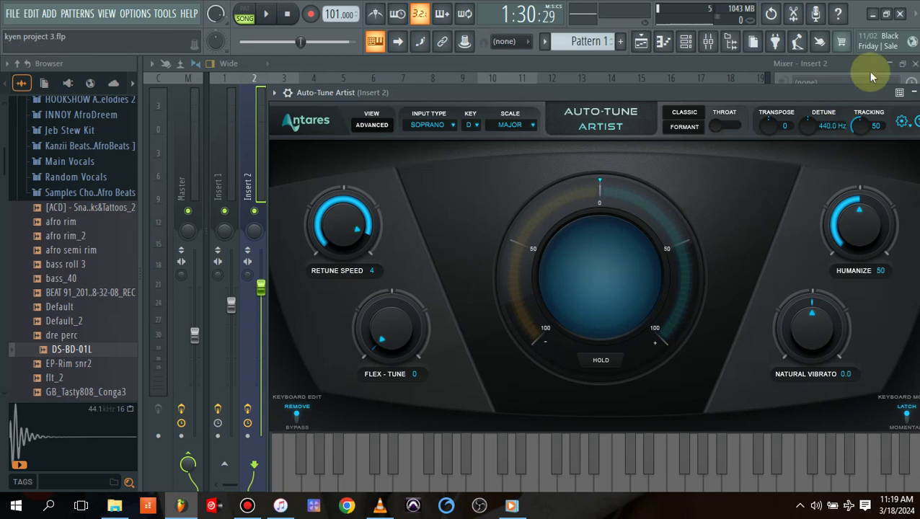
pyautogui.moveTo(852, 86); pyautogui.dragTo(717, 116)
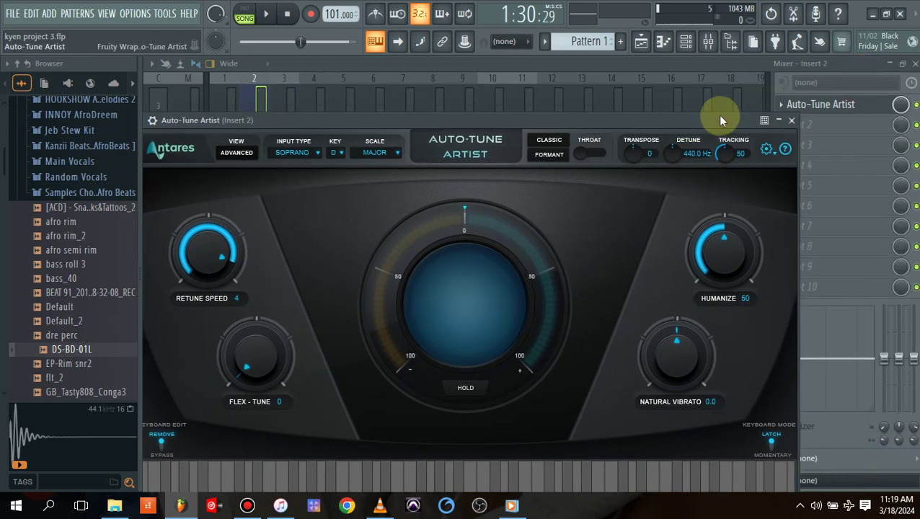
pyautogui.click(791, 120)
# Step: Play back the vocal on Insert 2 to hear the pitch correction while watching Auto-Tune Artist's pitch display
pyautogui.click(782, 125)
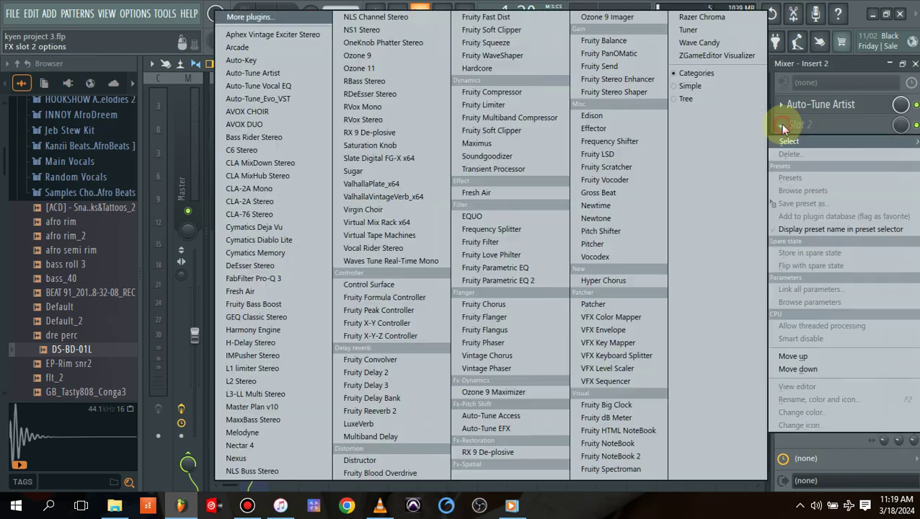
pyautogui.click(788, 66)
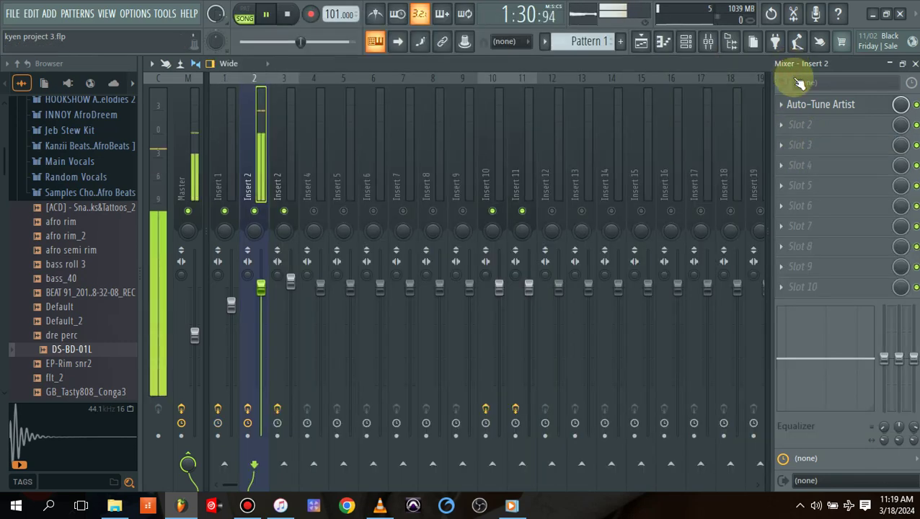
pyautogui.click(822, 105)
pyautogui.click(822, 104)
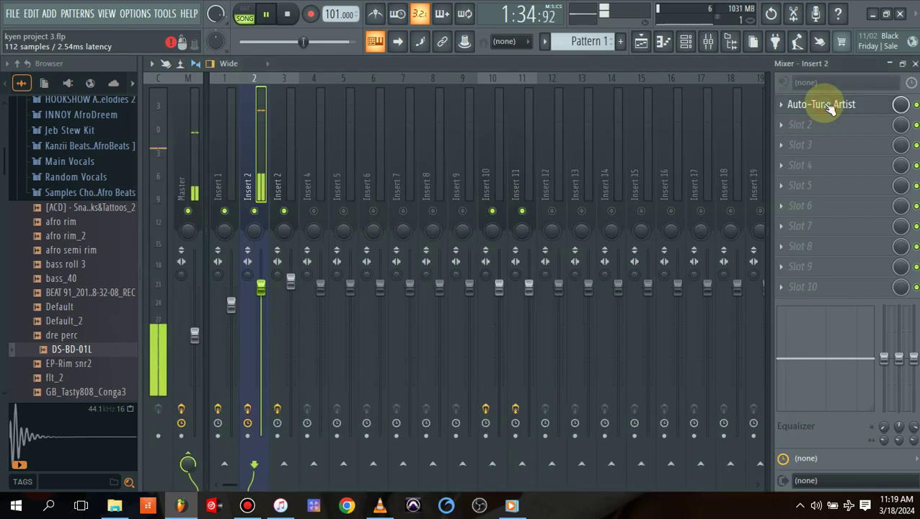
pyautogui.click(826, 105)
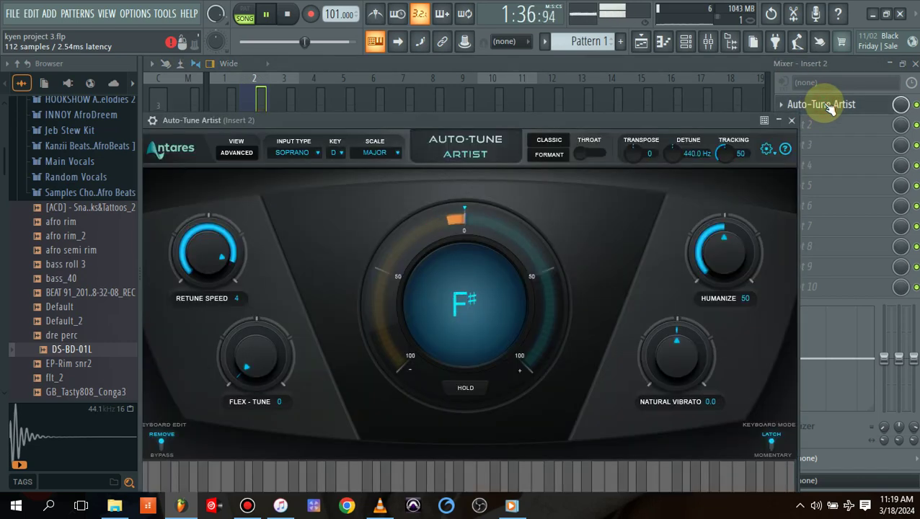
pyautogui.press('space')
pyautogui.click(792, 121)
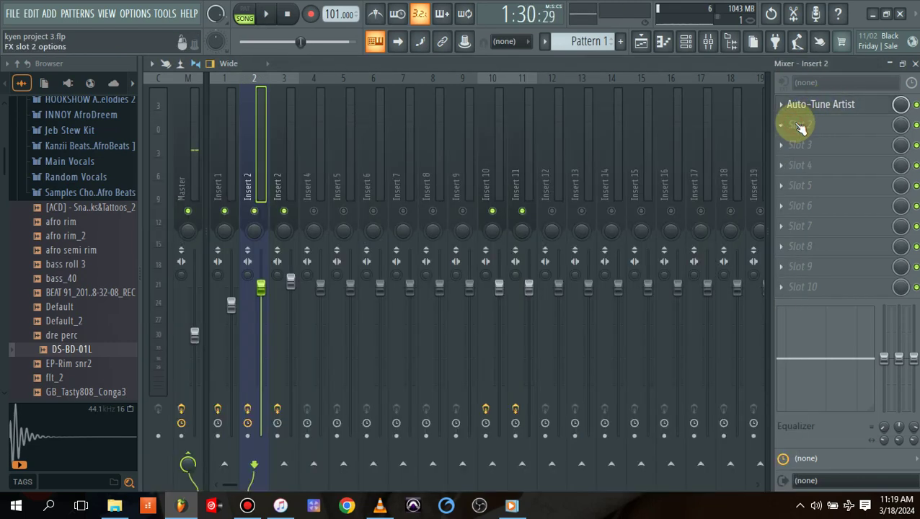
# Step: Load RVox Mono in slot 2 of Insert 2 with compression at -7.7 and gate at -21.1
pyautogui.click(788, 127)
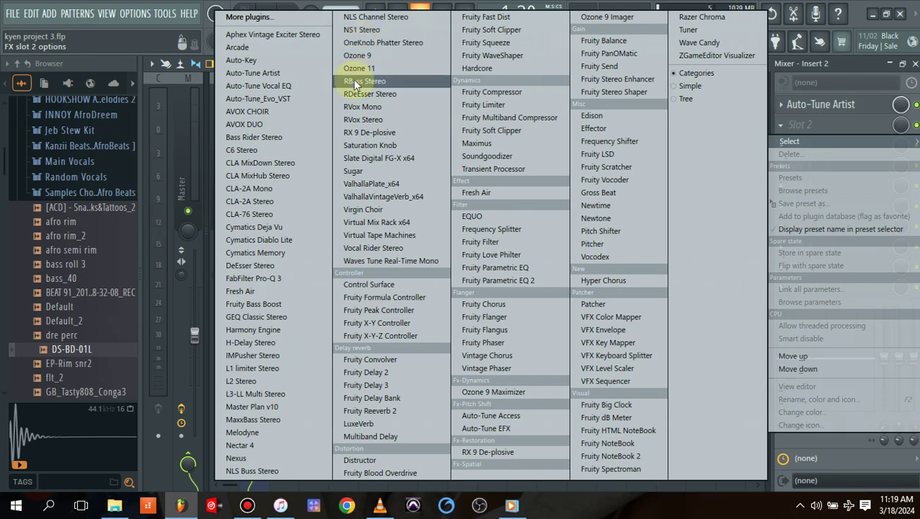
pyautogui.click(380, 110)
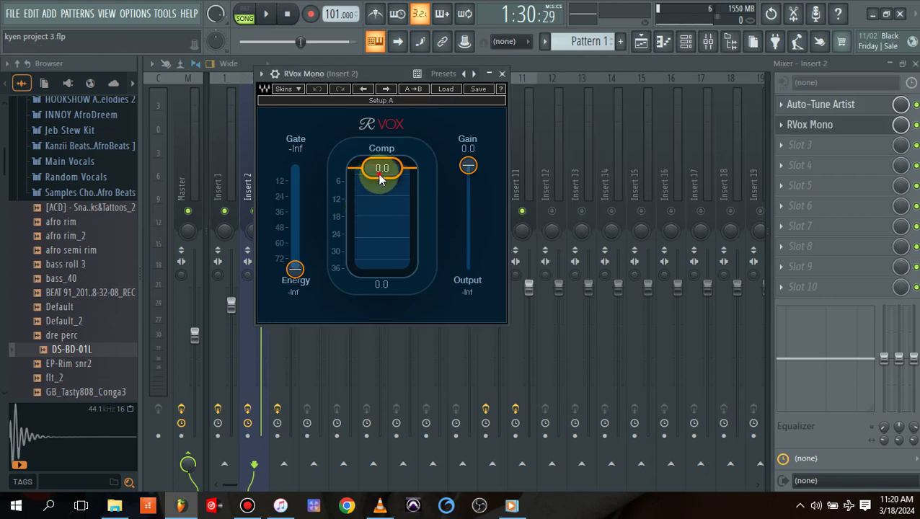
pyautogui.moveTo(381, 179)
pyautogui.mouseDown()
pyautogui.moveTo(380, 198)
pyautogui.moveTo(381, 189)
pyautogui.mouseUp()
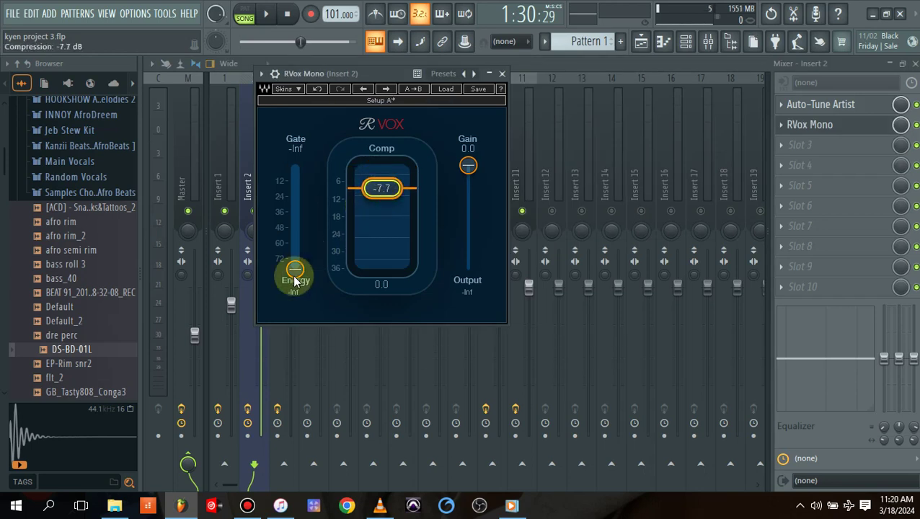
pyautogui.moveTo(295, 269); pyautogui.dragTo(295, 193)
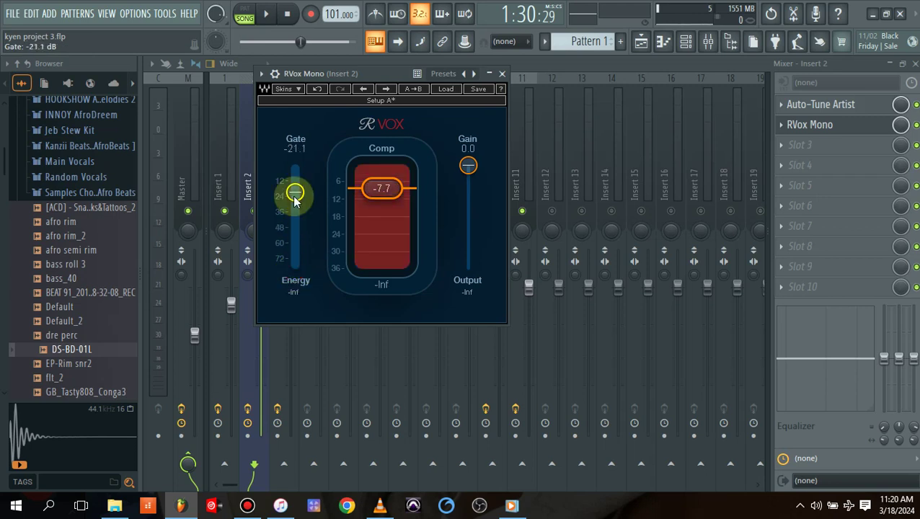
pyautogui.press('space')
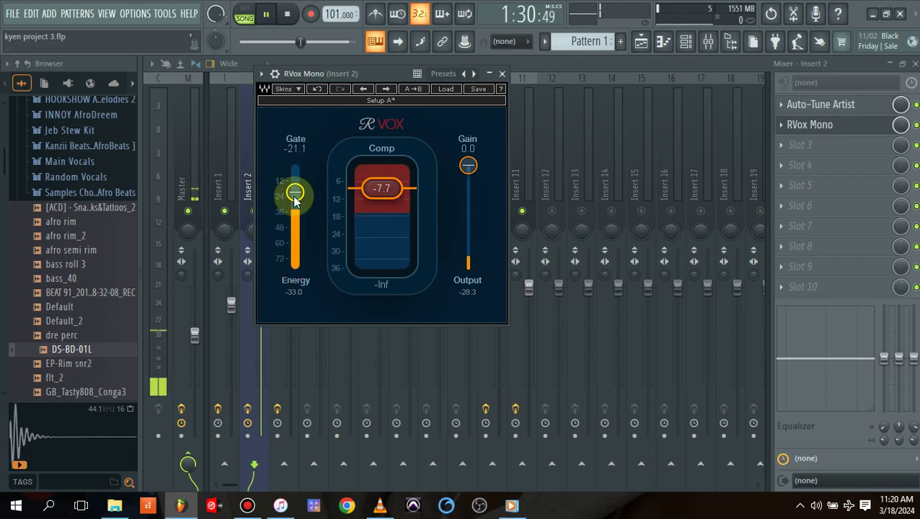
pyautogui.click(497, 75)
# Step: Play back the vocal on Insert 2 to judge the combined sound of Auto-Tune Artist and RVox Mono
pyautogui.press('space')
pyautogui.click(835, 125)
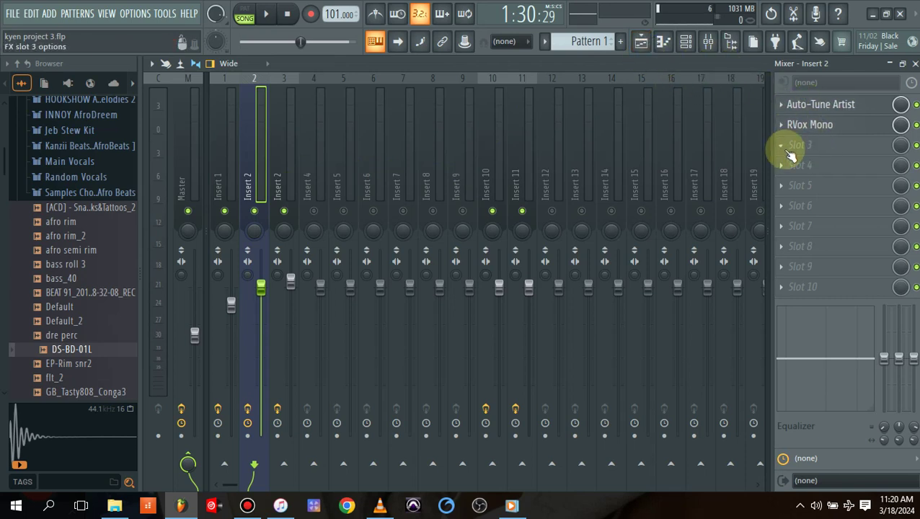
pyautogui.press('space')
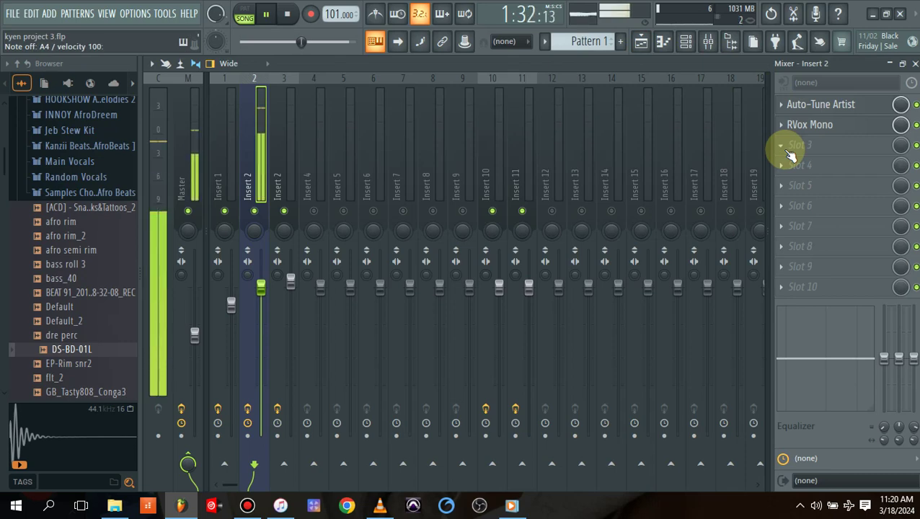
pyautogui.press('space')
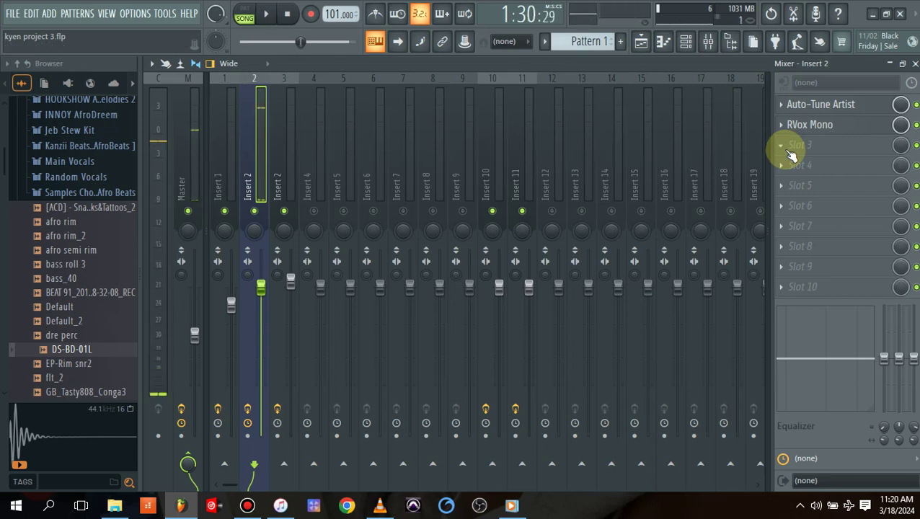
pyautogui.click(781, 145)
pyautogui.click(814, 62)
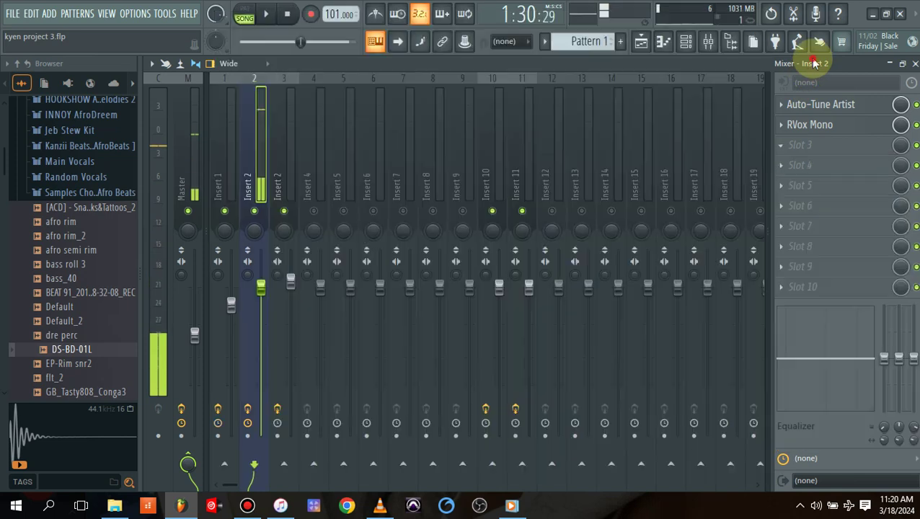
pyautogui.press('space')
pyautogui.press('space')
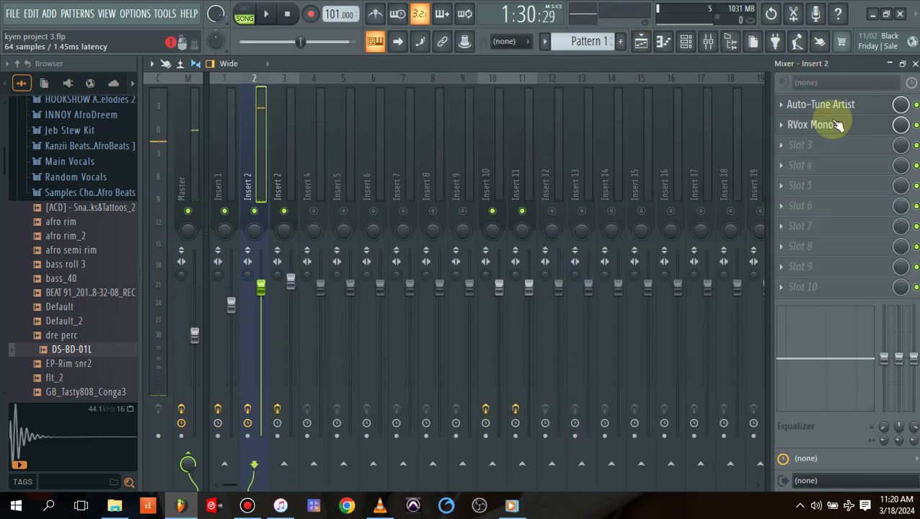
# Step: Load Fruity Parametric EQ 2 in slot 3 of Insert 2 and apply the Vocal Presence preset
pyautogui.click(791, 150)
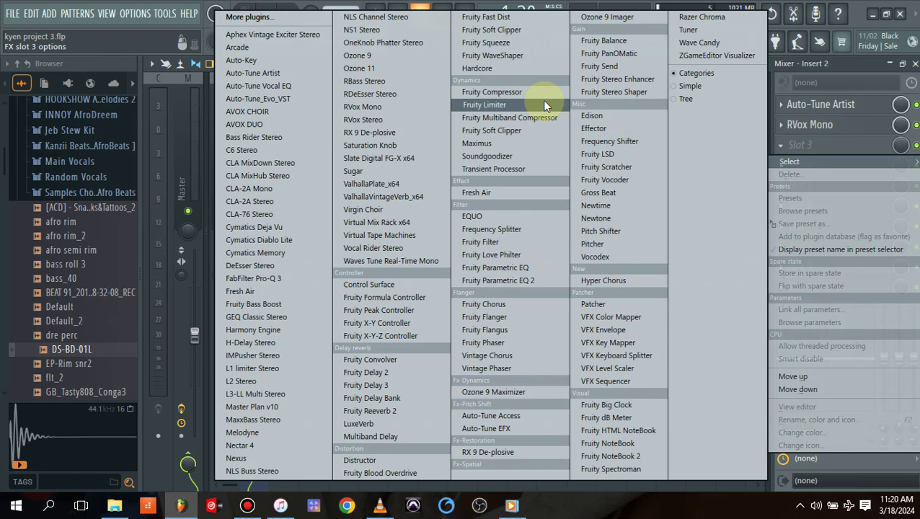
pyautogui.click(508, 281)
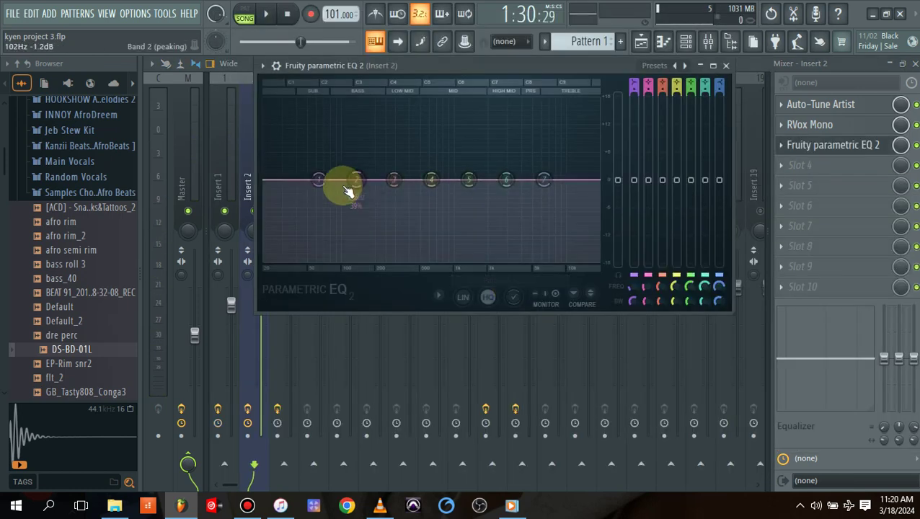
pyautogui.click(654, 69)
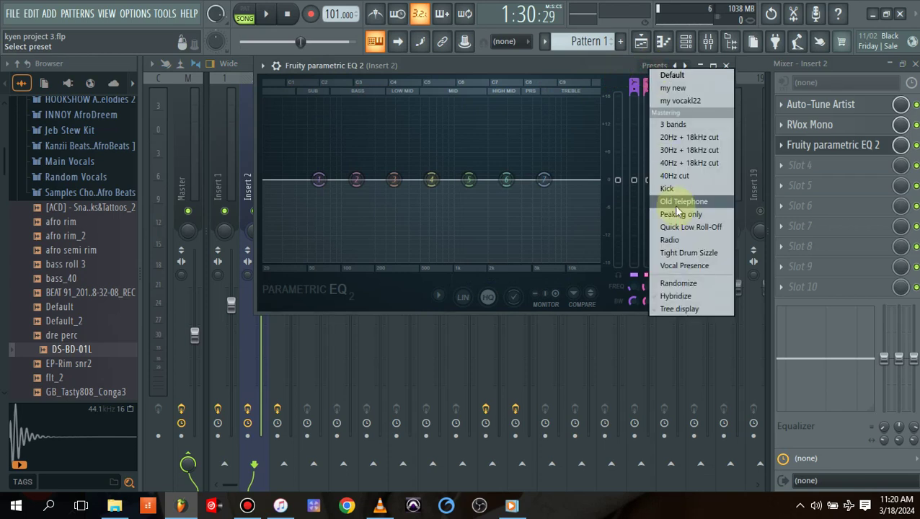
pyautogui.click(686, 266)
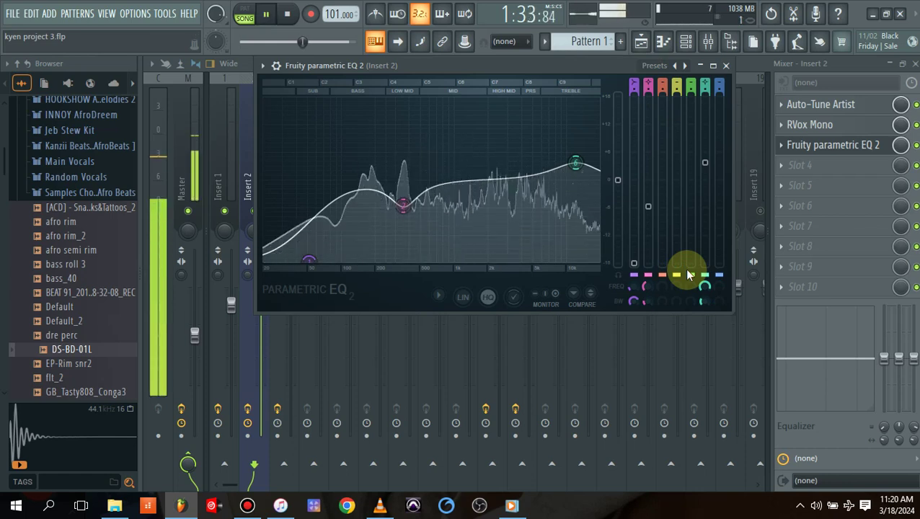
# Step: Compare the vocal's playback with Fruity Parametric EQ 2 bypassed and enabled
pyautogui.press('space')
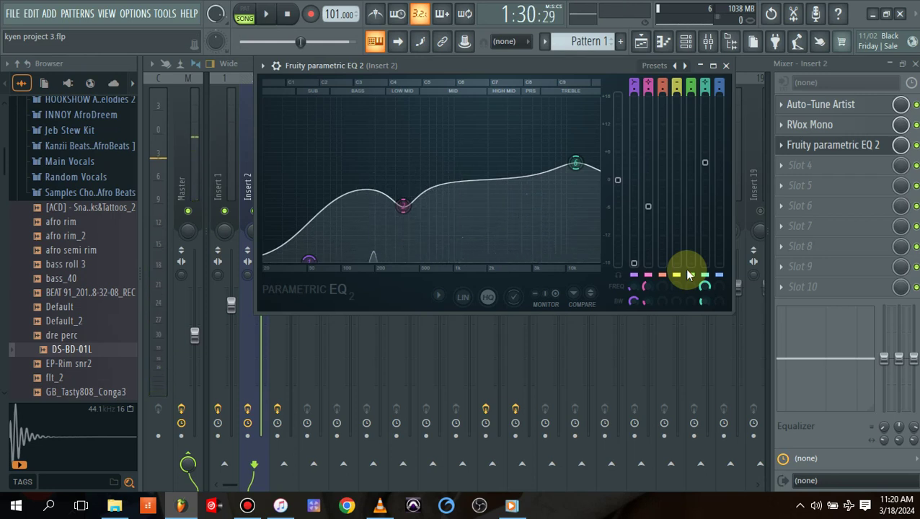
pyautogui.click(916, 146)
pyautogui.press('space')
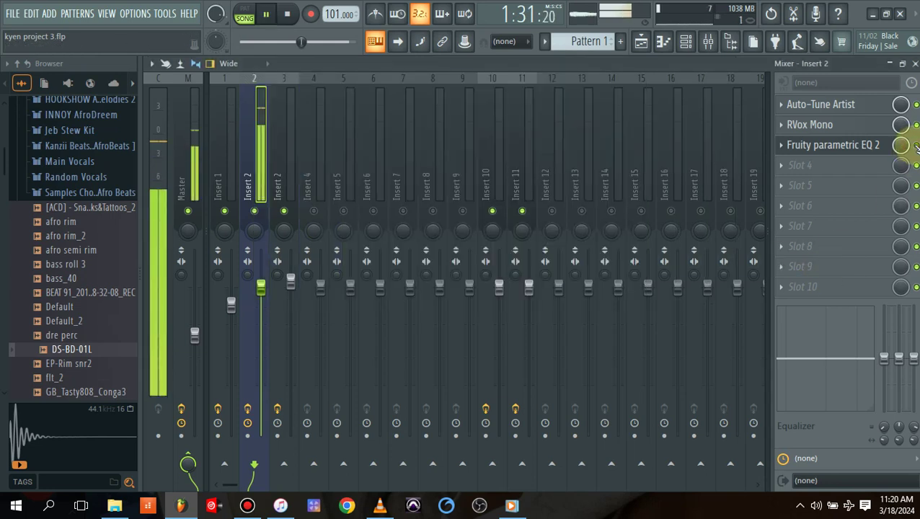
pyautogui.press('space')
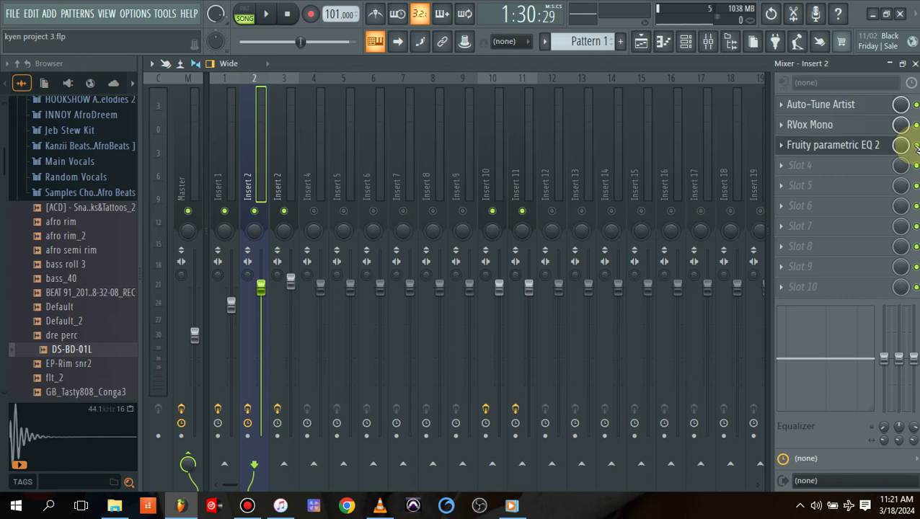
pyautogui.press('space')
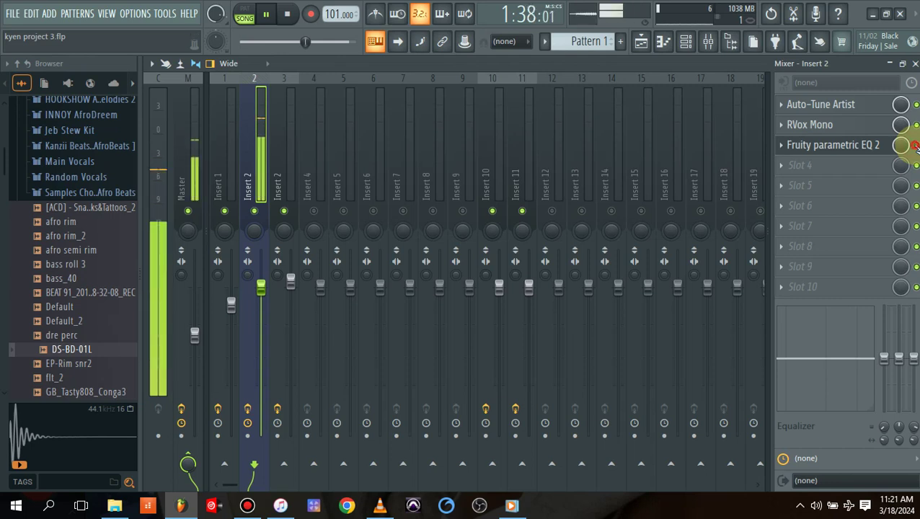
pyautogui.press('space')
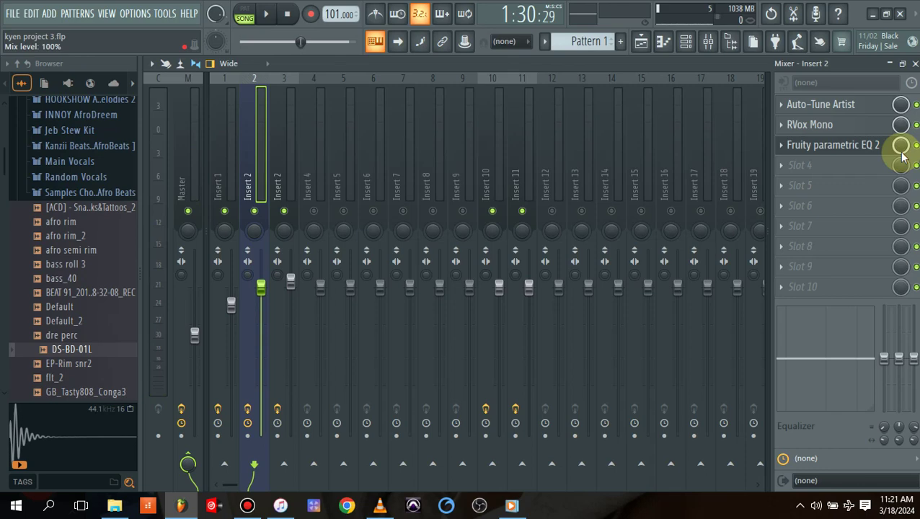
# Step: Load NS1 Stereo in slot 4 of Insert 2, set its noise suppression to 39.9, and audition the vocal
pyautogui.click(784, 170)
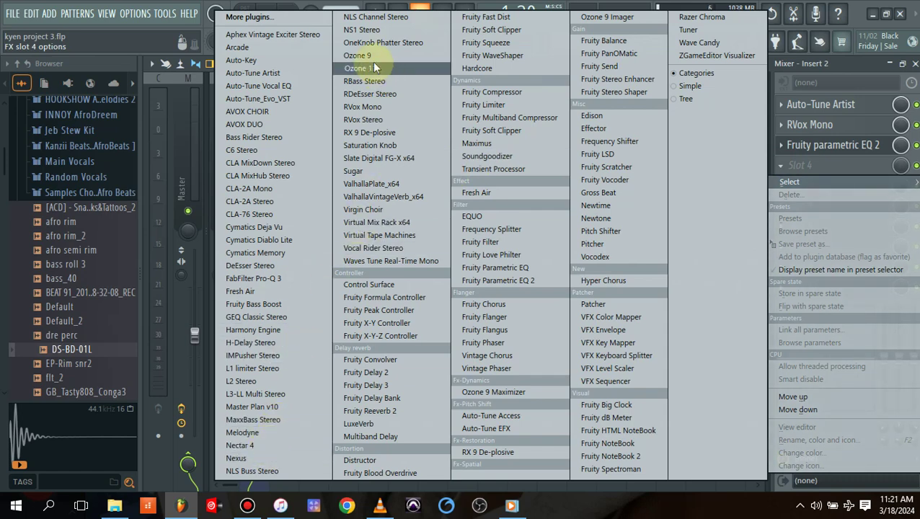
pyautogui.click(376, 30)
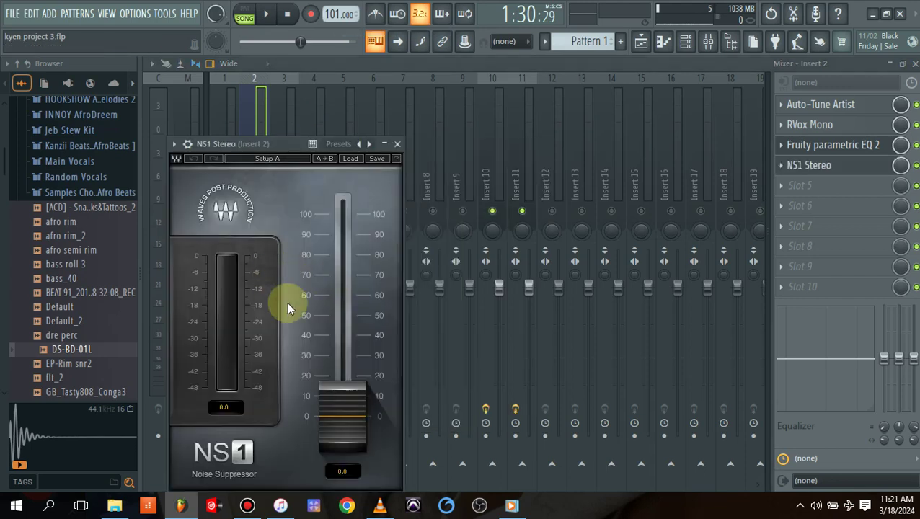
pyautogui.moveTo(335, 404); pyautogui.dragTo(332, 318)
pyautogui.press('space')
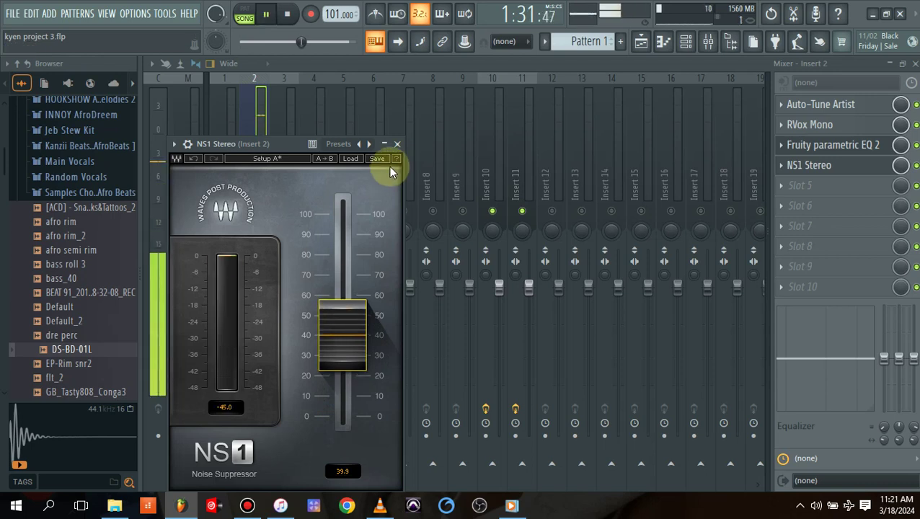
pyautogui.click(396, 144)
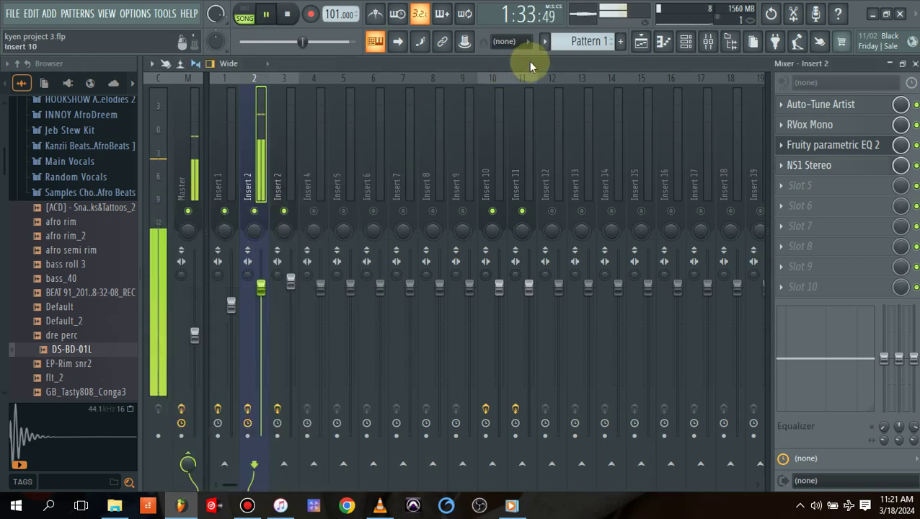
# Step: Load CLA-76 Stereo in slot 5 of Insert 2 and set its attack to 3.48, release to 3.99 and ratio to 8
pyautogui.press('space')
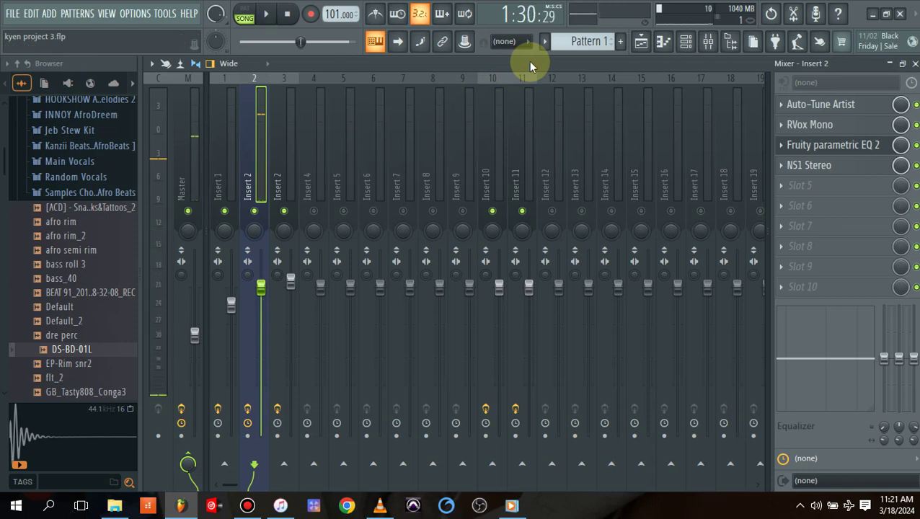
pyautogui.click(786, 189)
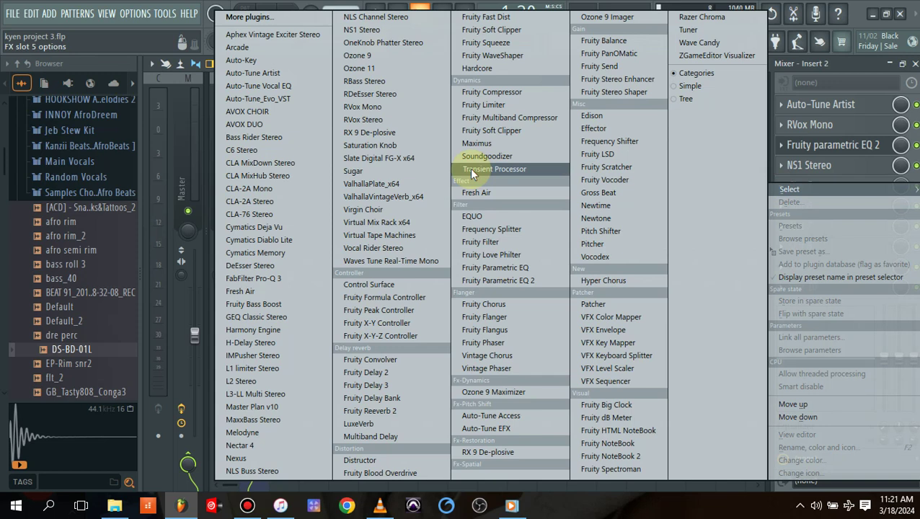
pyautogui.click(302, 216)
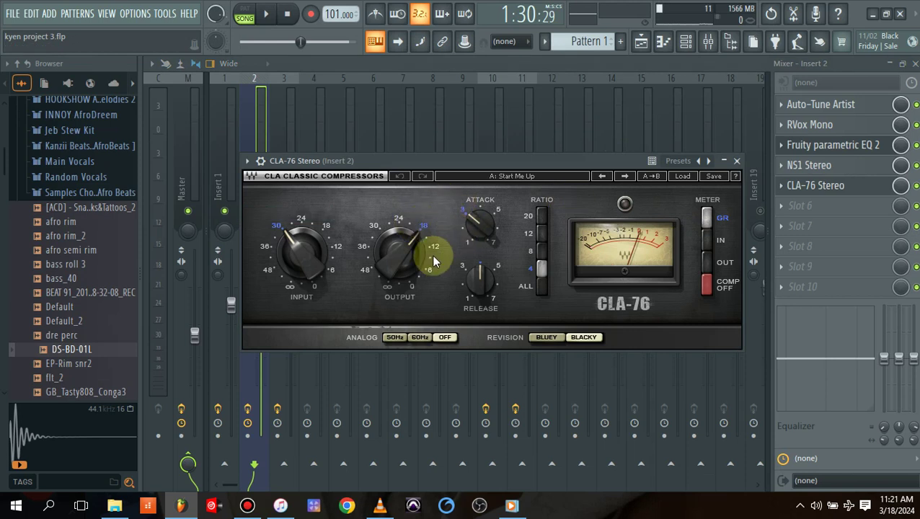
pyautogui.moveTo(496, 223); pyautogui.dragTo(496, 232)
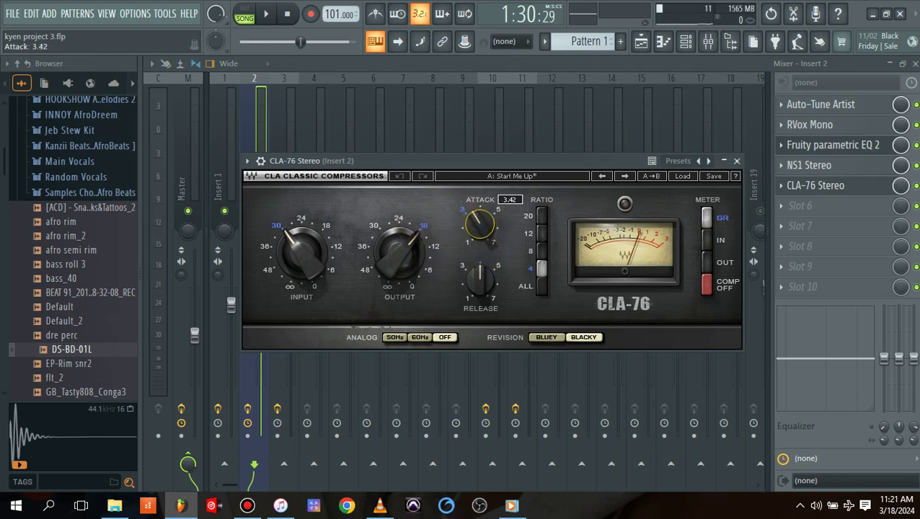
pyautogui.moveTo(480, 225); pyautogui.dragTo(480, 227)
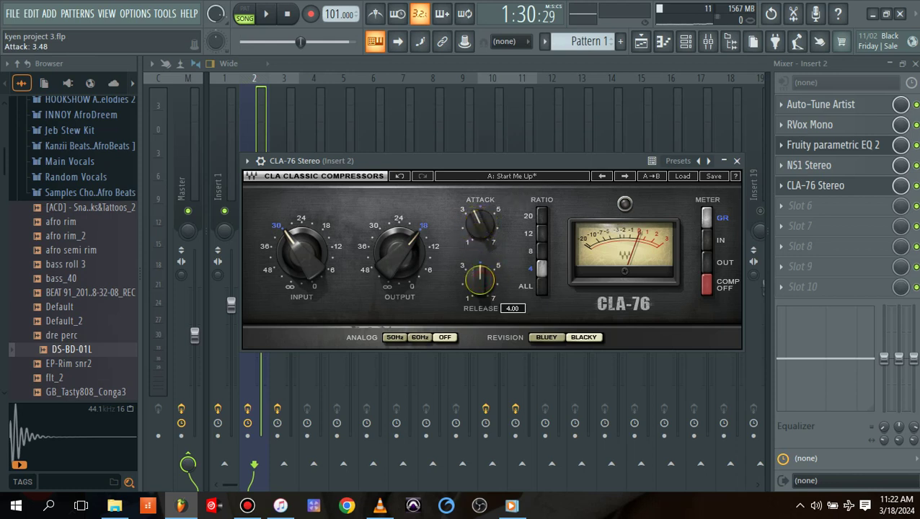
pyautogui.moveTo(483, 281); pyautogui.dragTo(485, 285)
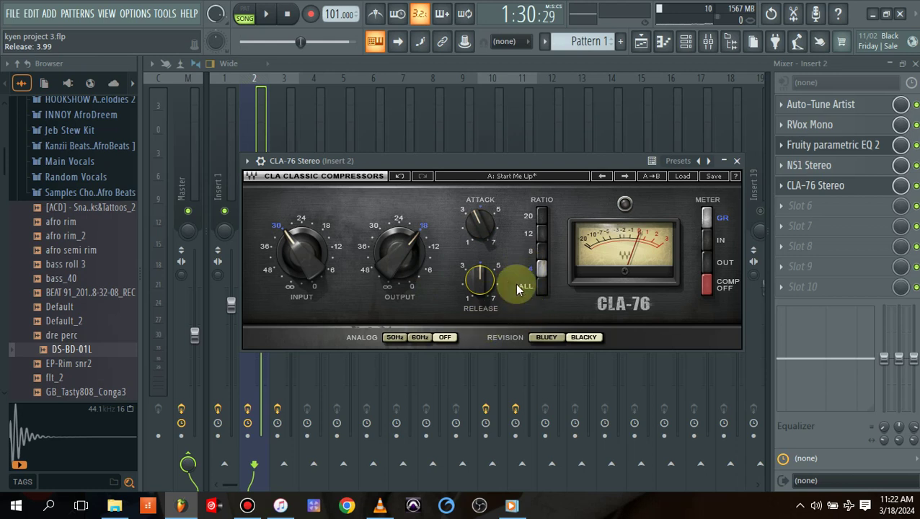
pyautogui.click(540, 250)
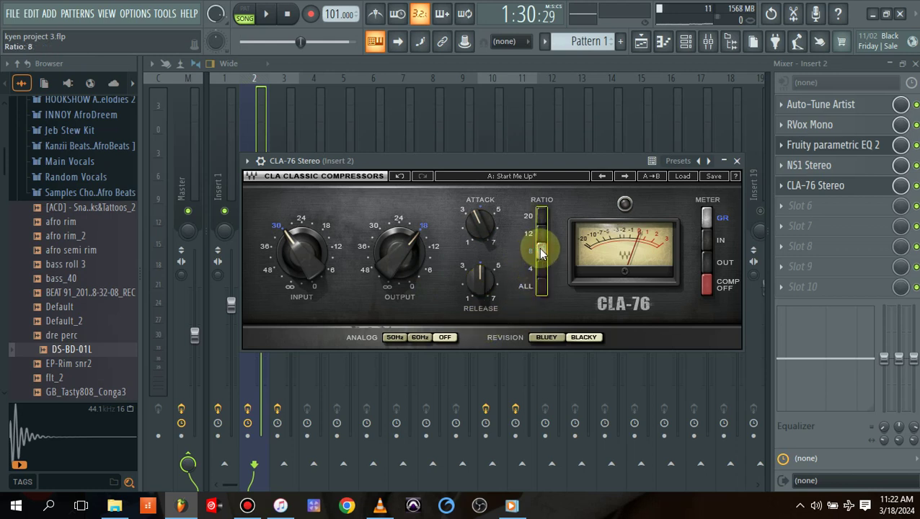
# Step: Audition the vocal through the CLA-76 compression and close the plugin window
pyautogui.press('space')
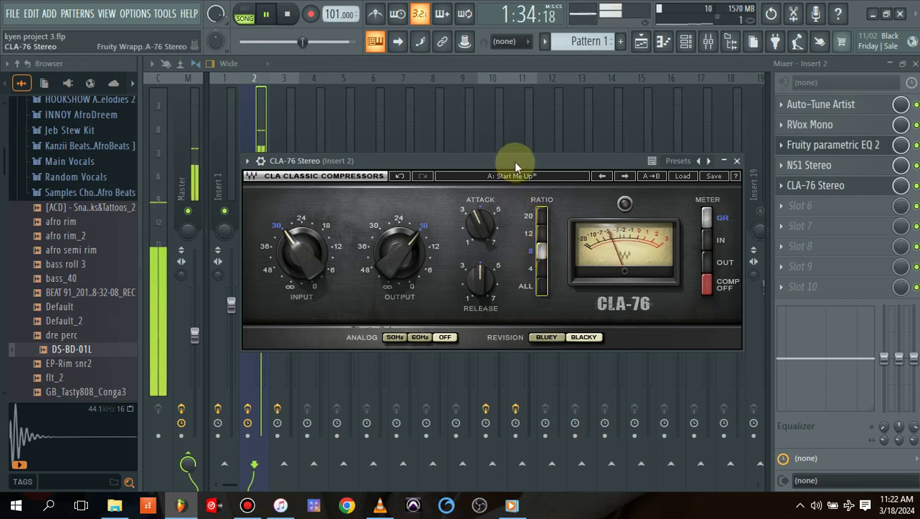
pyautogui.click(737, 161)
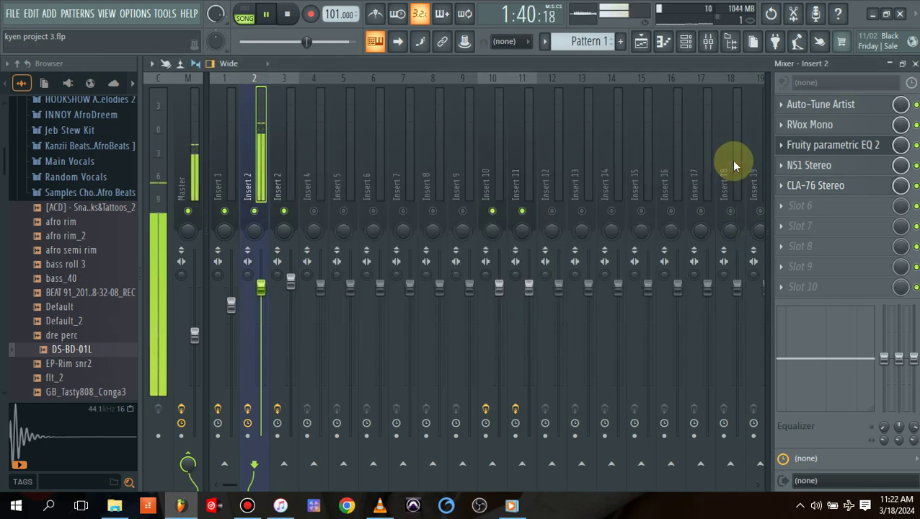
pyautogui.press('space')
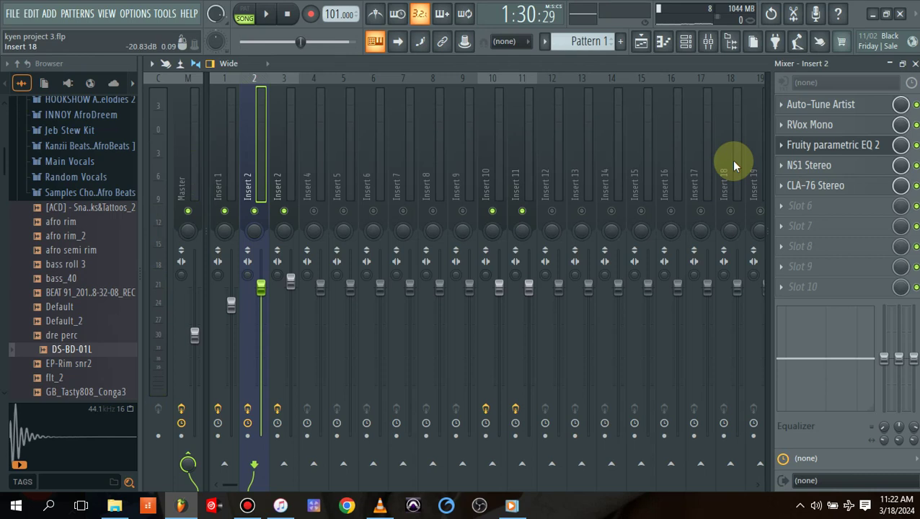
# Step: Load Fresh Air in slot 6 of Insert 2
pyautogui.click(782, 209)
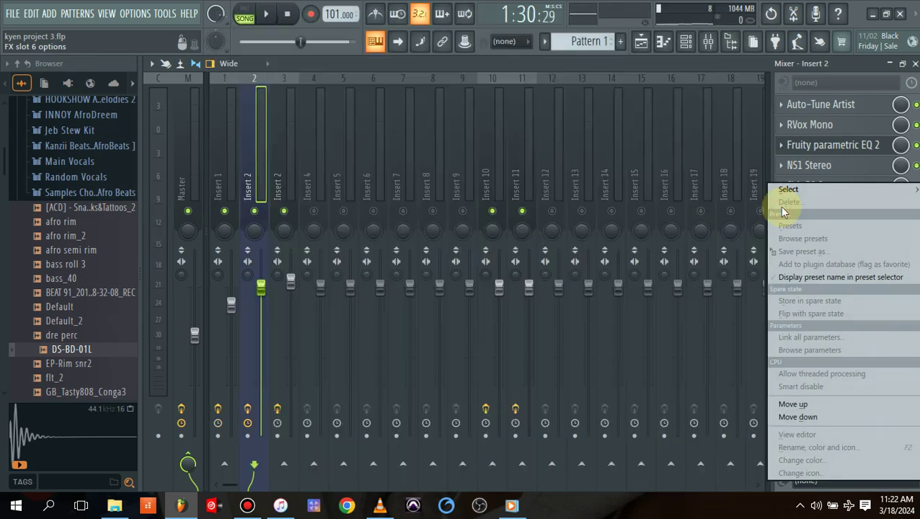
pyautogui.moveTo(773, 191)
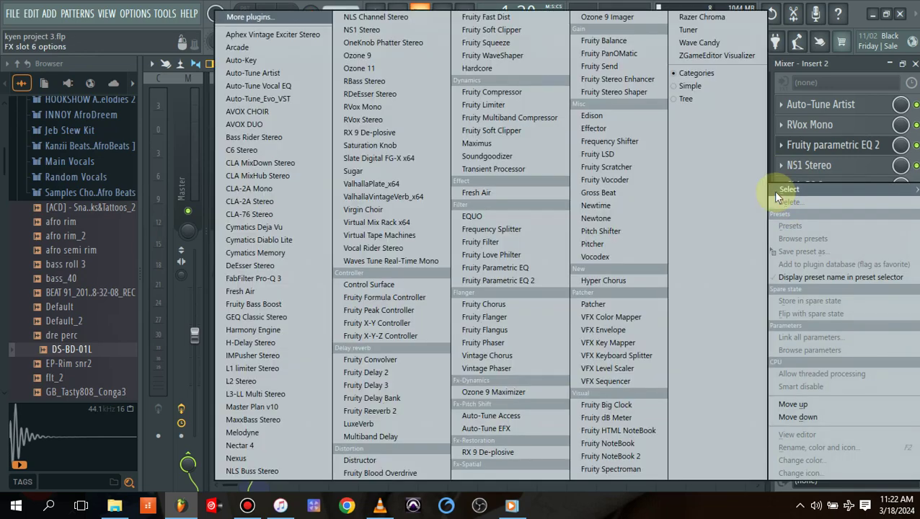
pyautogui.click(413, 234)
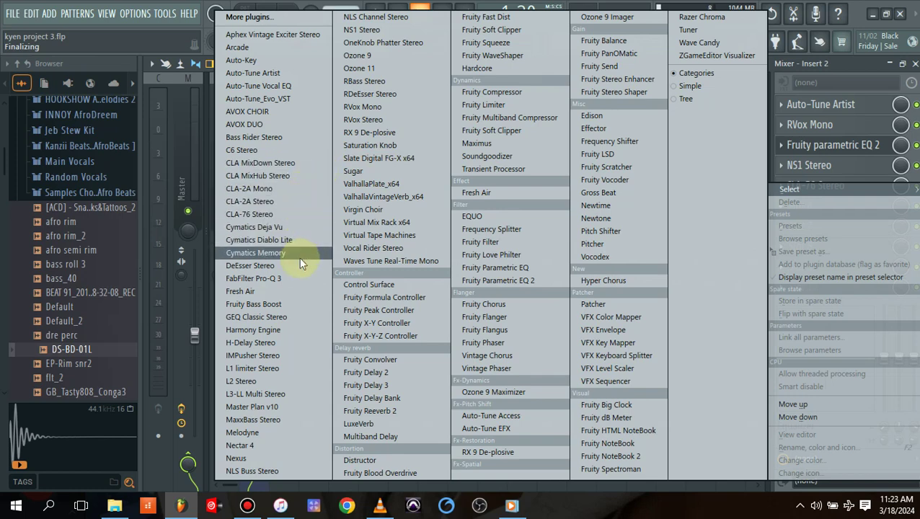
pyautogui.click(297, 290)
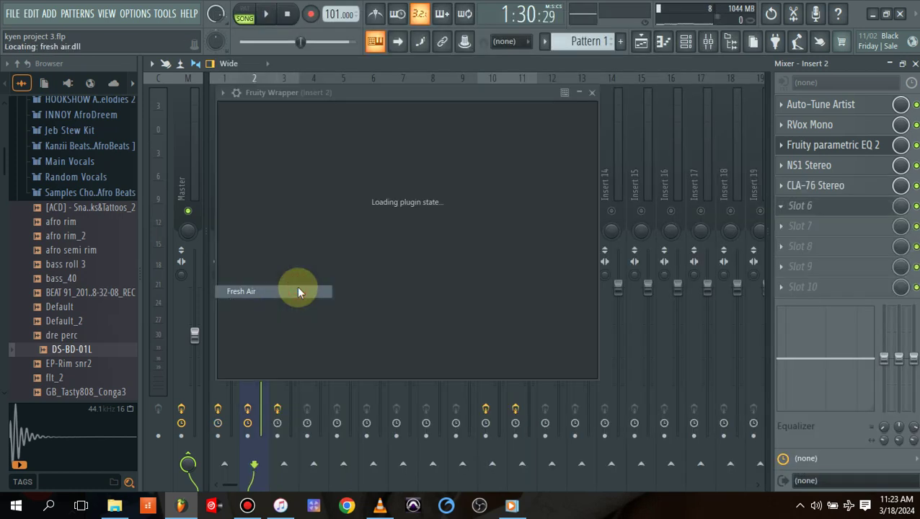
# Step: Set Fresh Air's Mid Air to 30 and High Air to 39 while the vocal plays, and close the plugin
pyautogui.press('space')
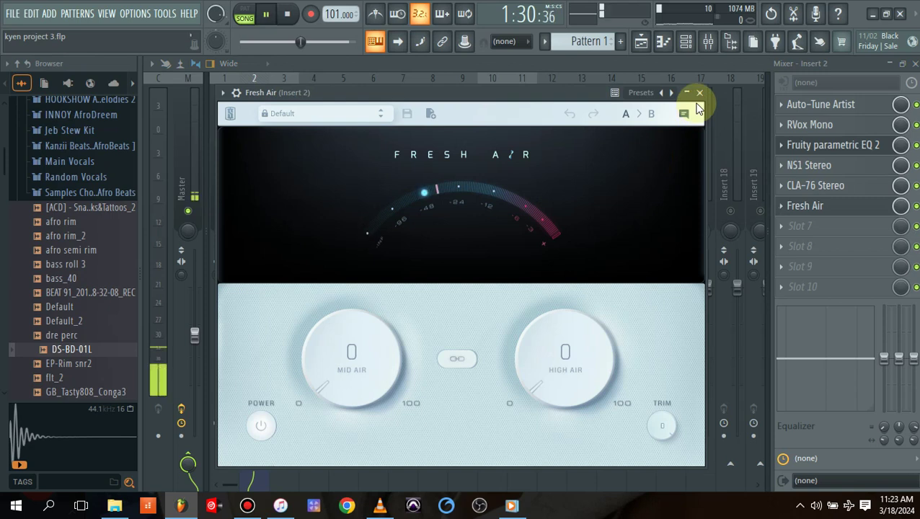
pyautogui.moveTo(349, 354)
pyautogui.mouseDown()
pyautogui.moveTo(340, 319)
pyautogui.moveTo(336, 367)
pyautogui.mouseUp()
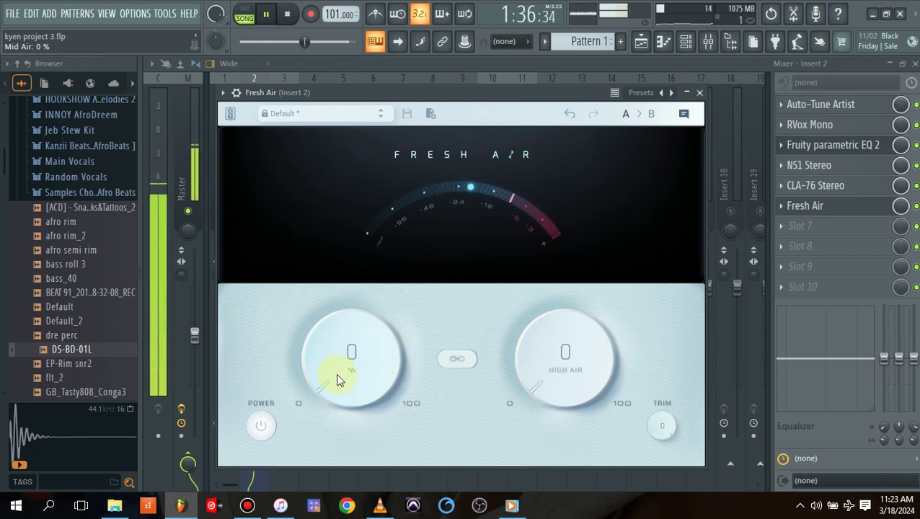
pyautogui.moveTo(341, 378); pyautogui.dragTo(335, 293)
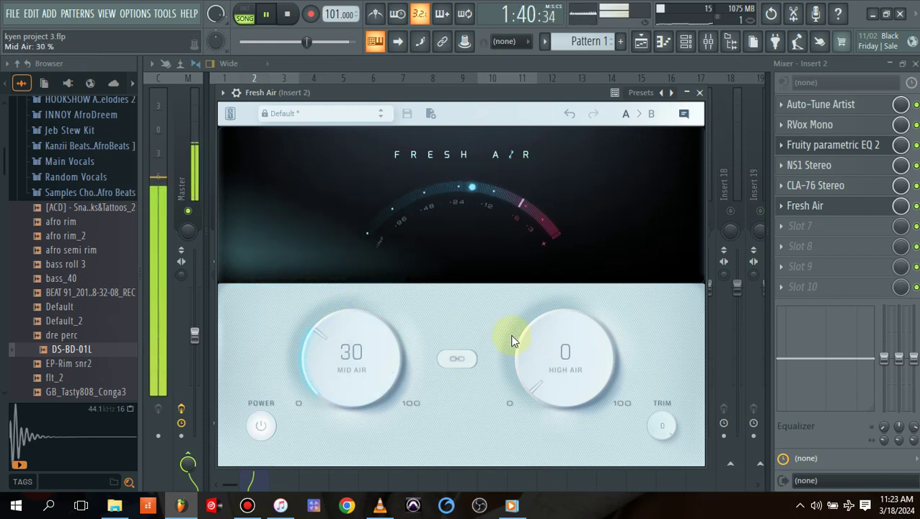
pyautogui.click(558, 376)
pyautogui.moveTo(557, 376); pyautogui.dragTo(544, 258)
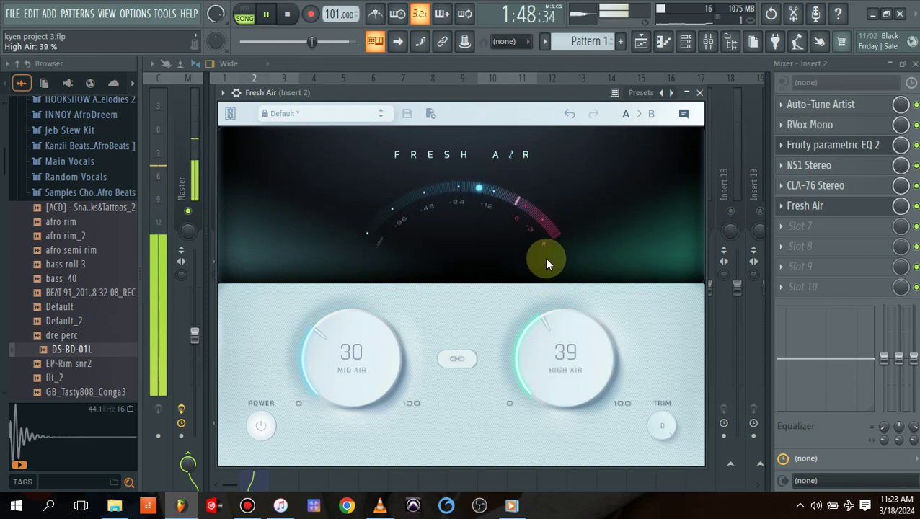
pyautogui.click(699, 94)
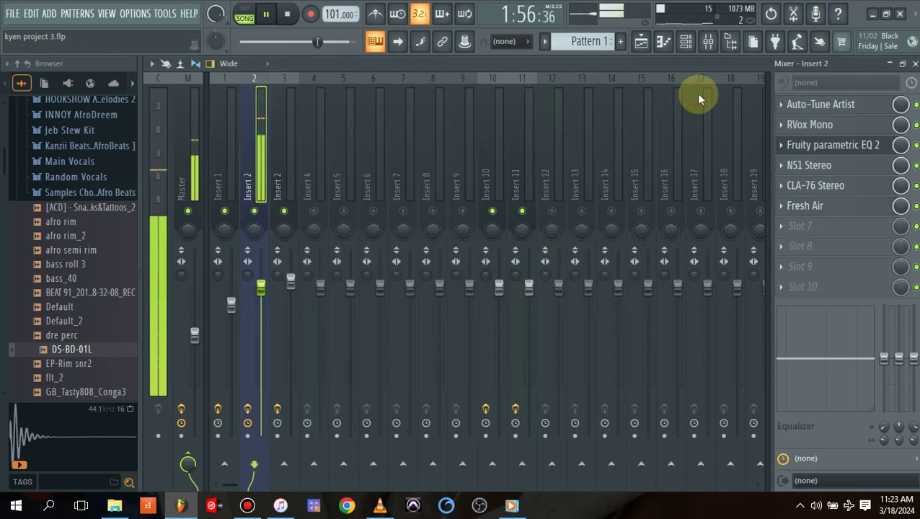
pyautogui.press('space')
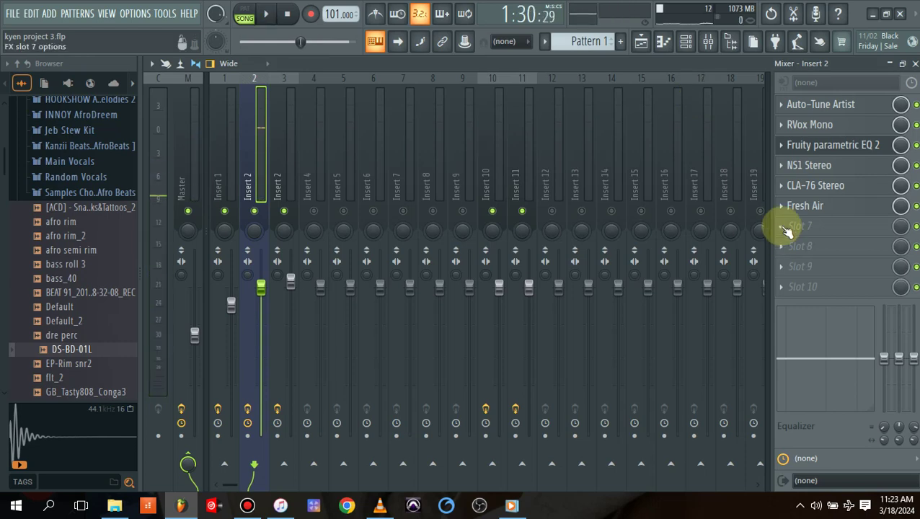
# Step: Load DeEsser Stereo in slot 7 of Insert 2 and reposition its window over the mixer
pyautogui.click(784, 230)
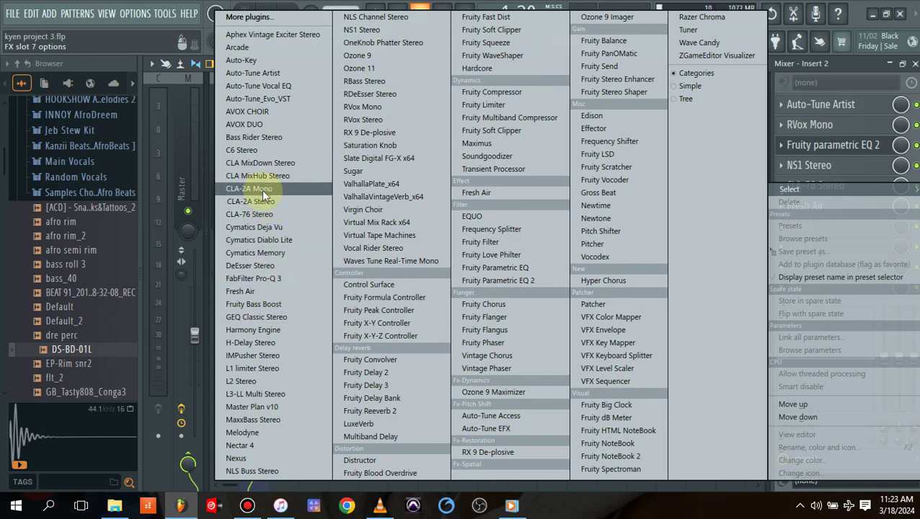
pyautogui.click(265, 269)
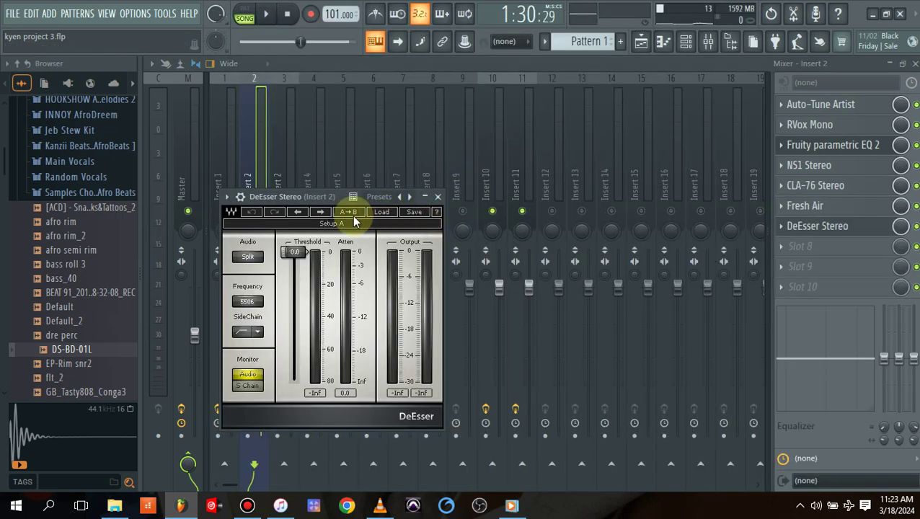
pyautogui.moveTo(315, 202); pyautogui.dragTo(363, 141)
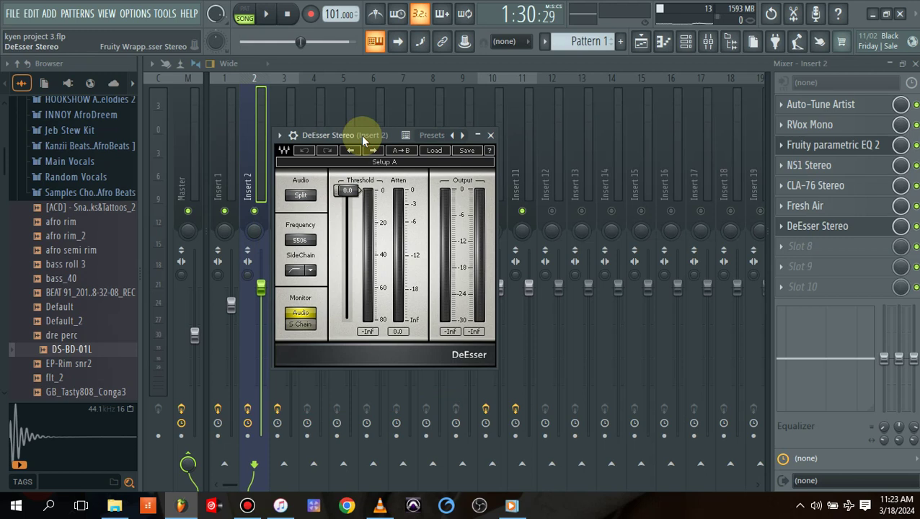
# Step: Set the DeEsser's threshold to -28.1 and audition the vocal with it
pyautogui.press('space')
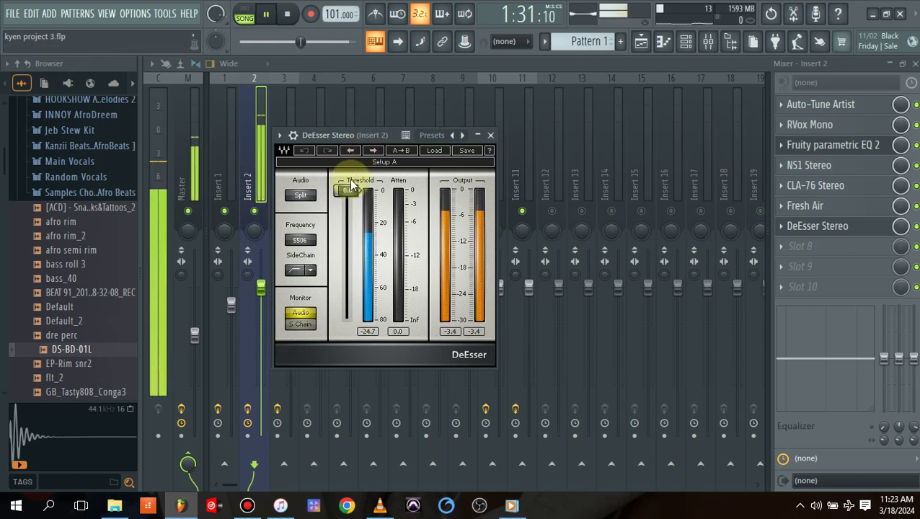
pyautogui.press('space')
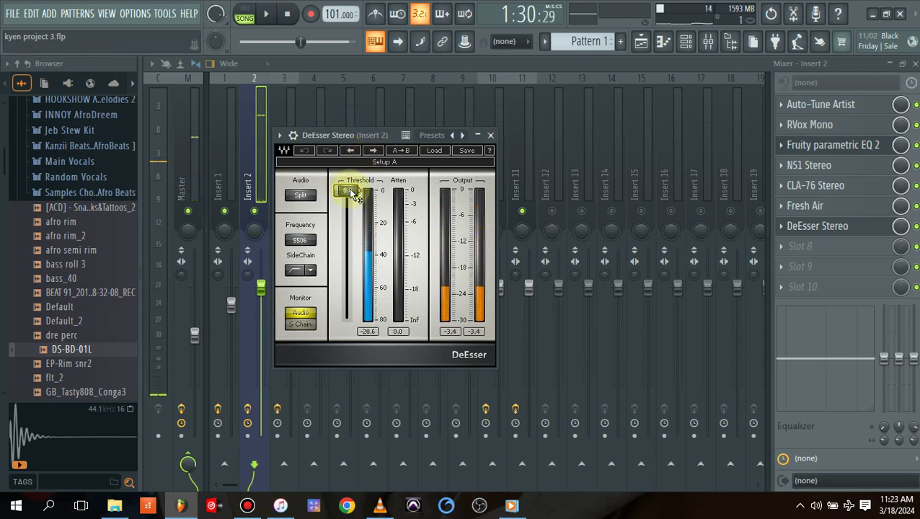
pyautogui.moveTo(349, 203); pyautogui.dragTo(347, 236)
pyautogui.press('space')
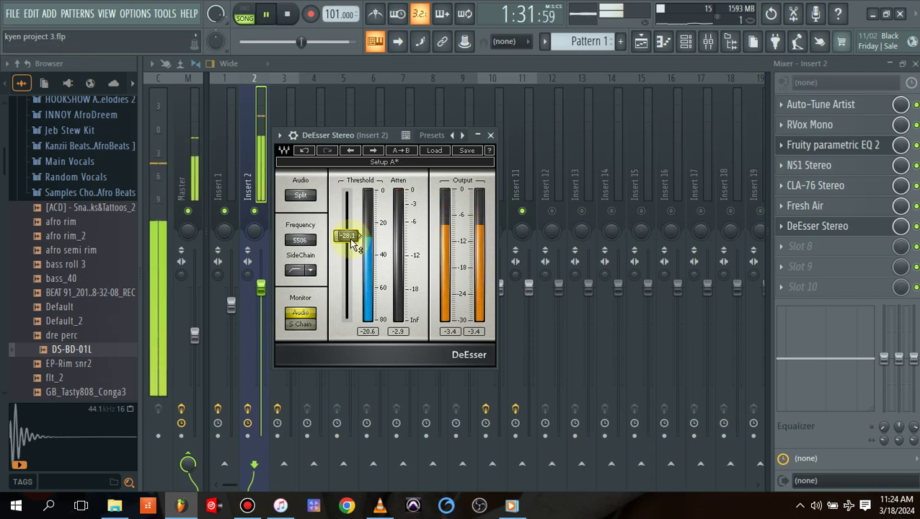
pyautogui.click(491, 135)
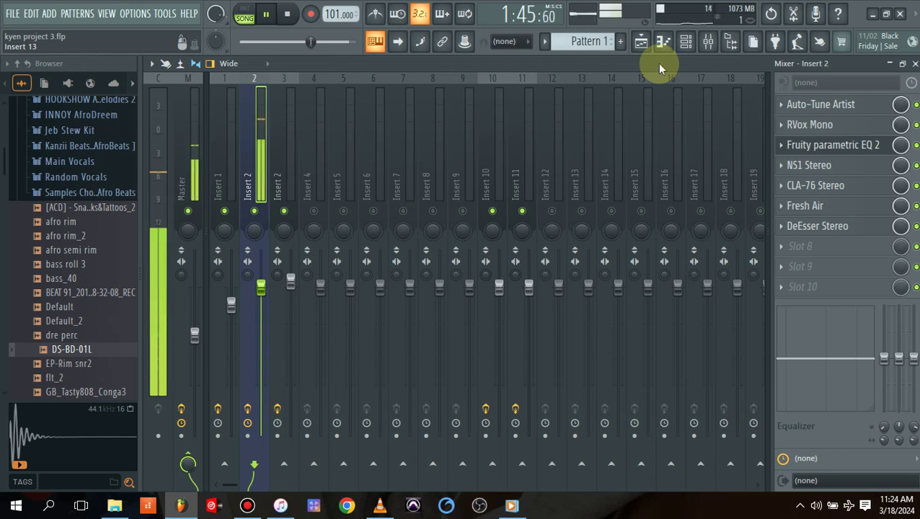
pyautogui.press('space')
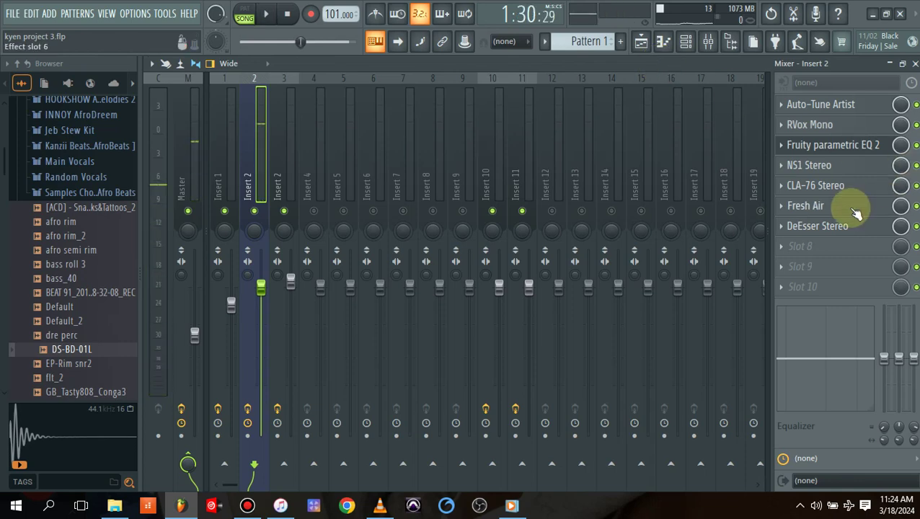
pyautogui.click(784, 249)
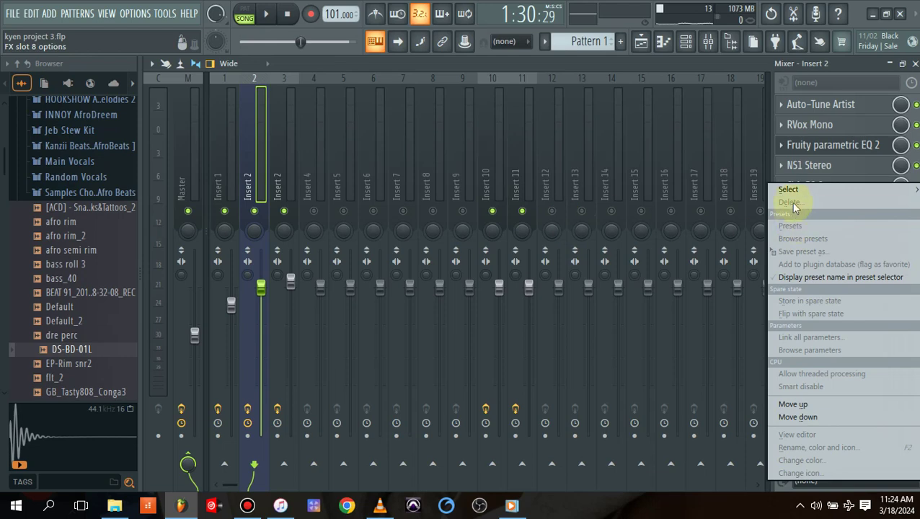
pyautogui.moveTo(770, 185)
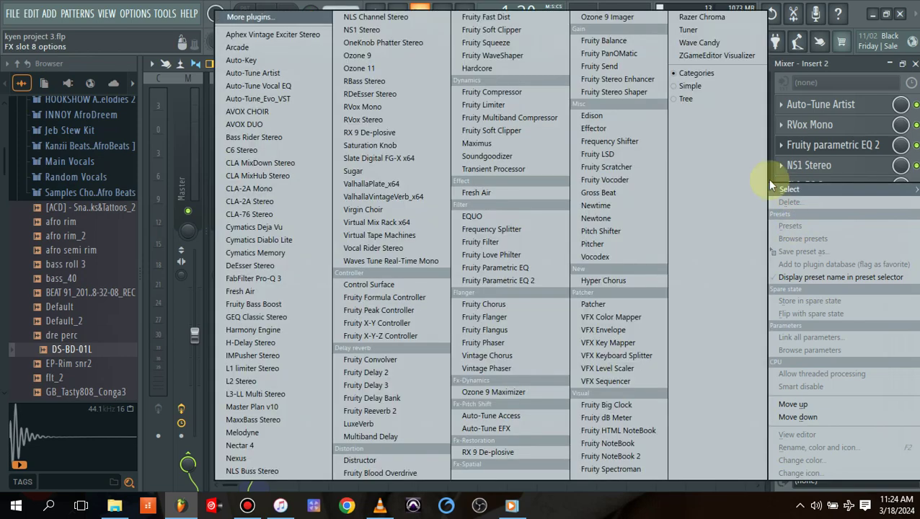
pyautogui.click(810, 69)
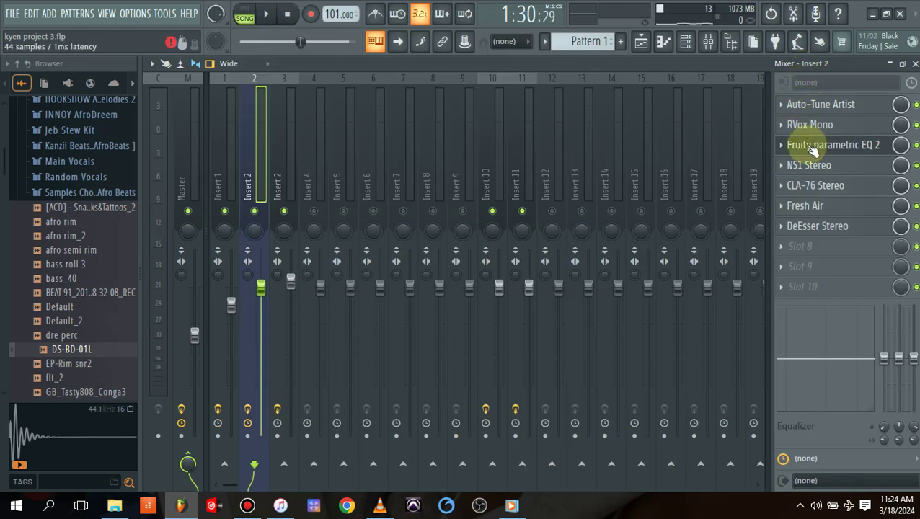
# Step: Load Aphex Vintage Exciter Stereo in slot 8 of Insert 2 and start playback of the vocal
pyautogui.click(776, 242)
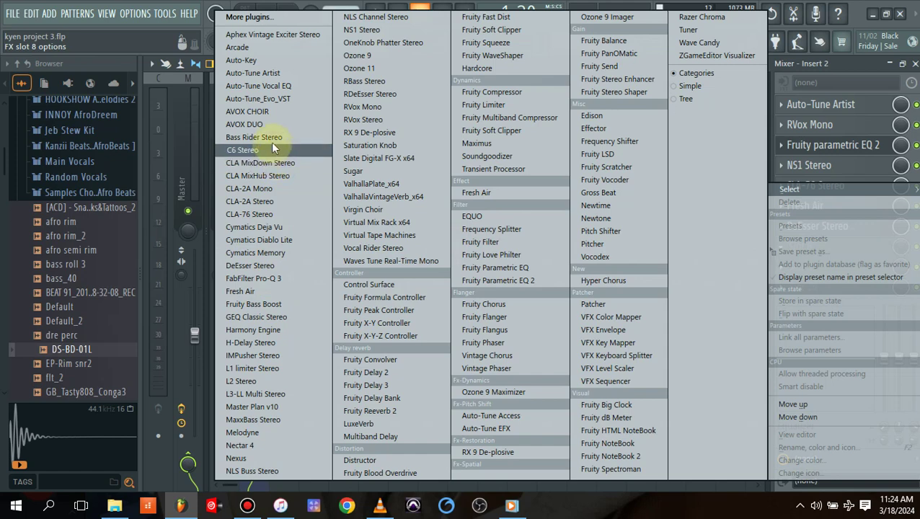
pyautogui.click(280, 34)
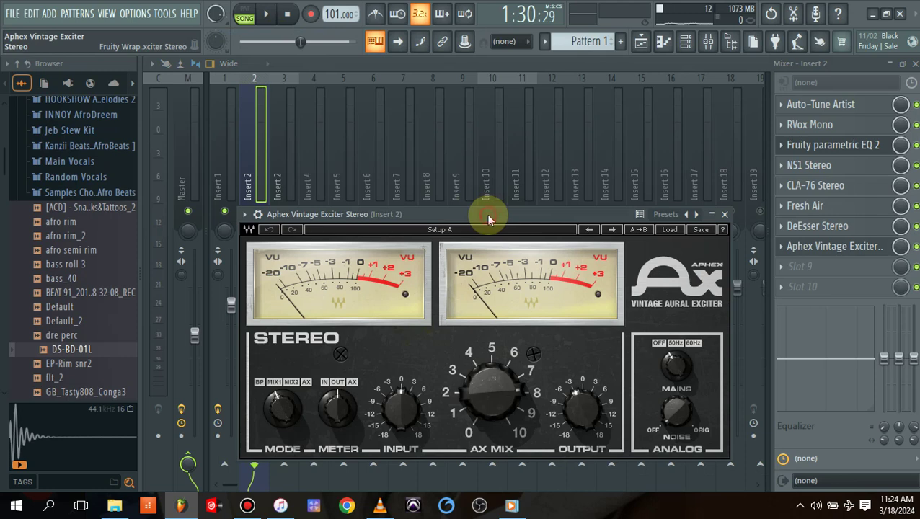
pyautogui.moveTo(488, 219); pyautogui.dragTo(478, 111)
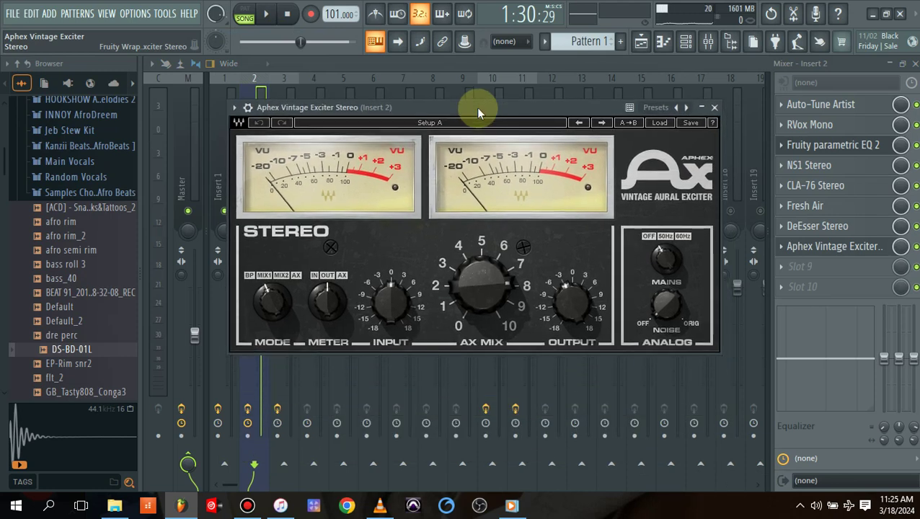
pyautogui.press('space')
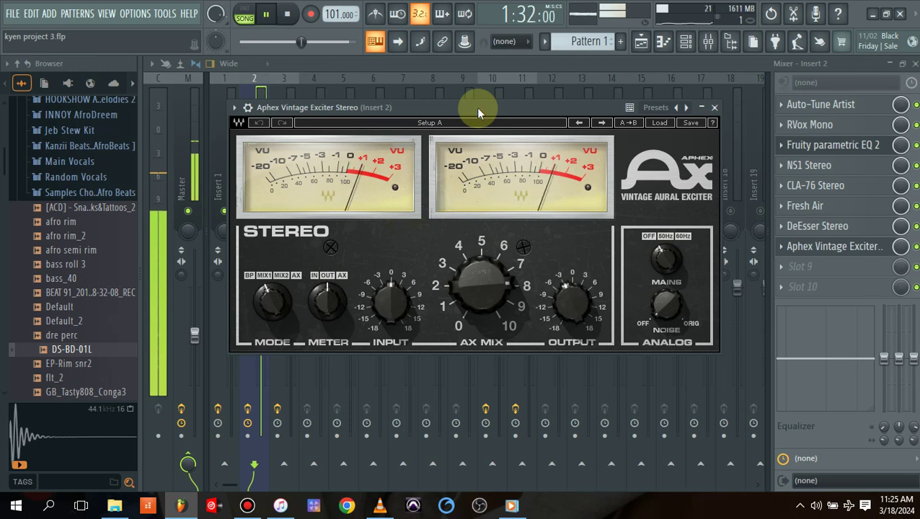
# Step: Load the Warming Male Voice vocal preset in the Aphex Vintage Exciter and audition the vocal with it
pyautogui.press('space')
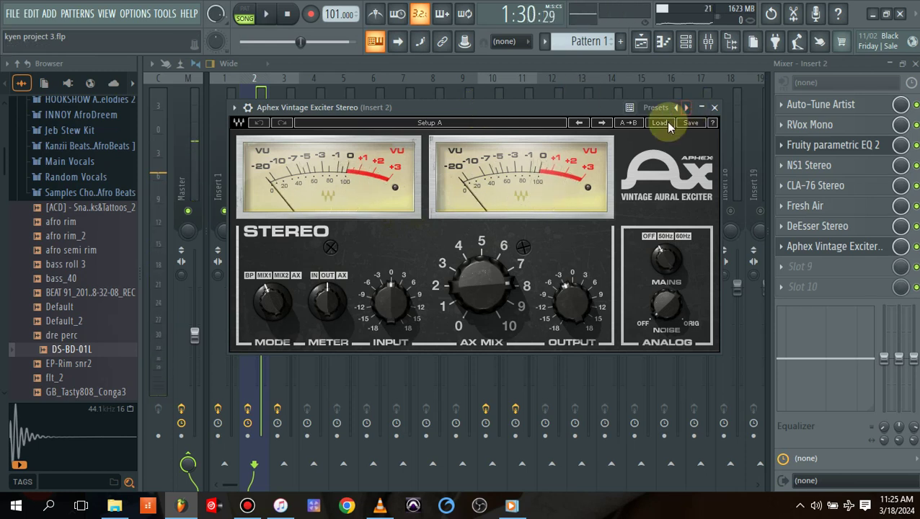
pyautogui.click(667, 123)
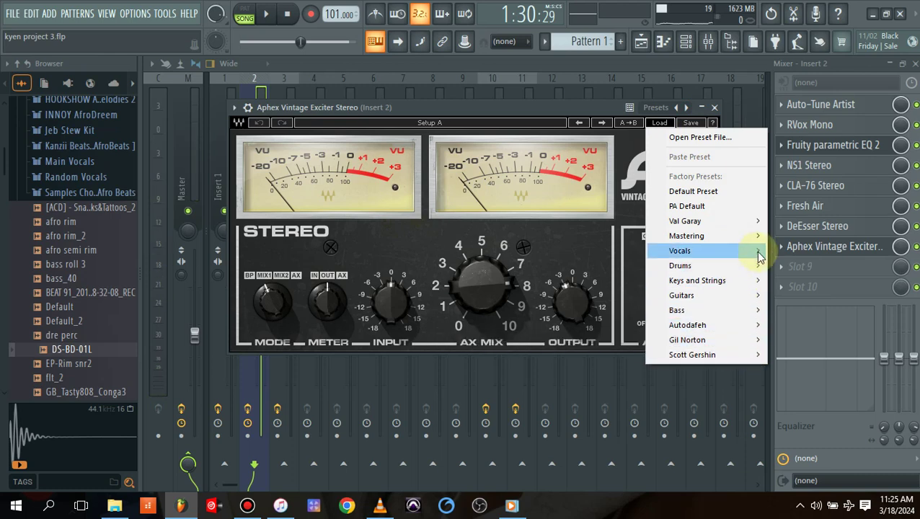
pyautogui.moveTo(760, 257)
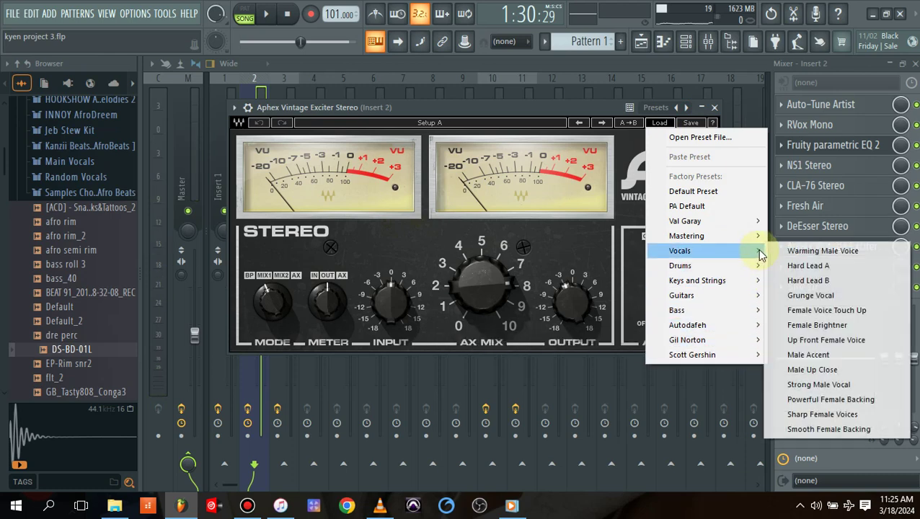
pyautogui.click(836, 252)
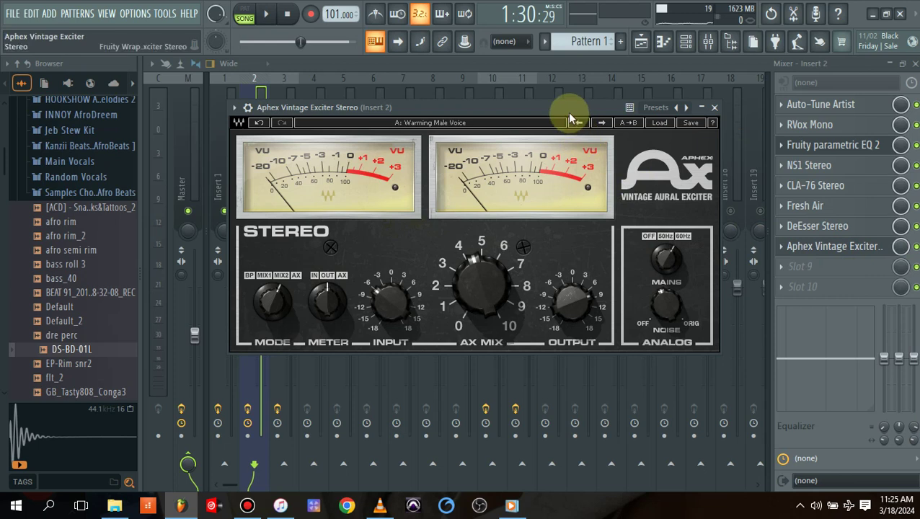
pyautogui.press('space')
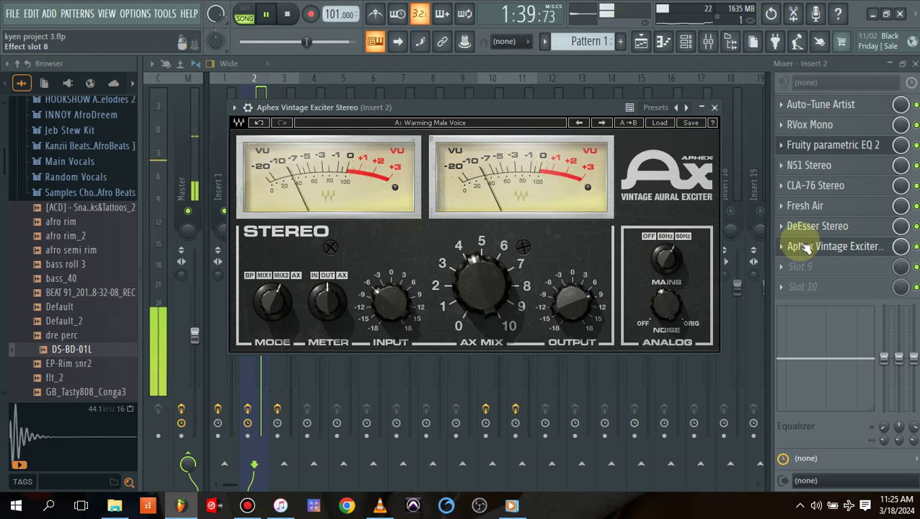
pyautogui.press('space')
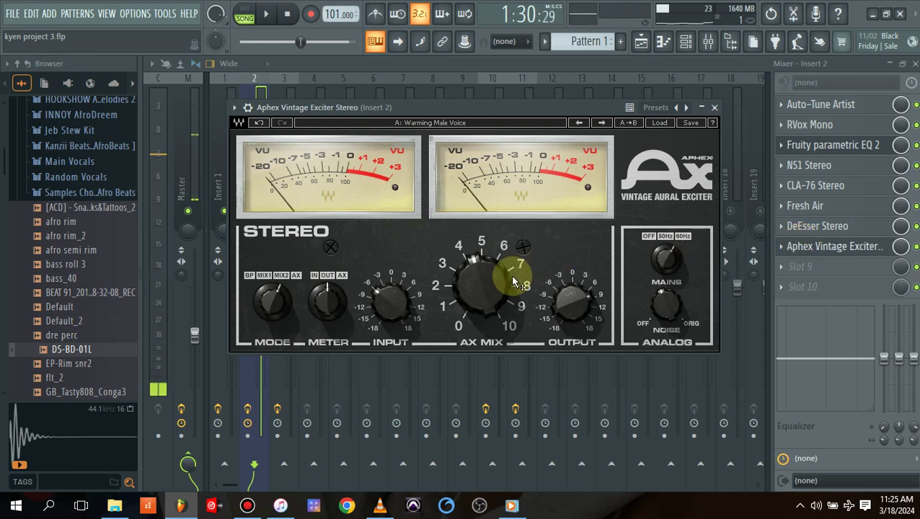
# Step: Try AX Mix settings of 6.01 and 3.04 on the exciter, playing the vocal at each setting
pyautogui.moveTo(482, 275); pyautogui.dragTo(483, 258)
pyautogui.press('space')
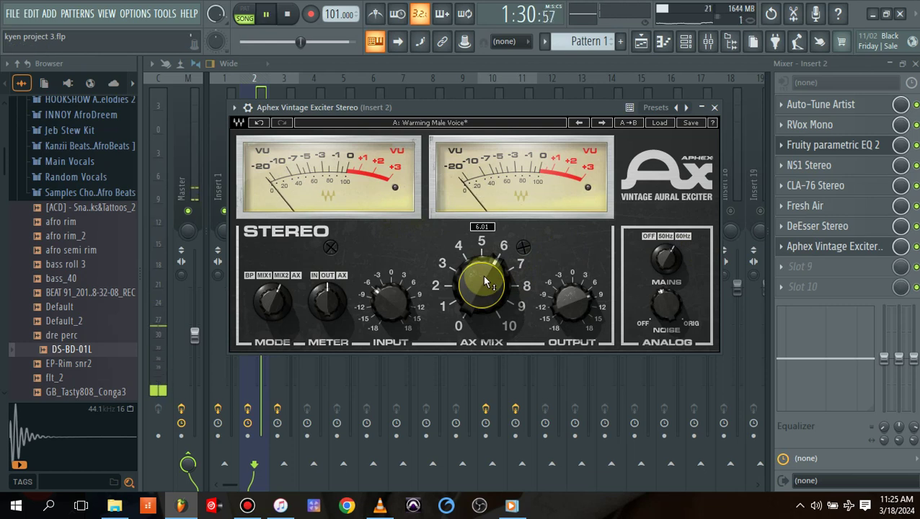
pyautogui.press('space')
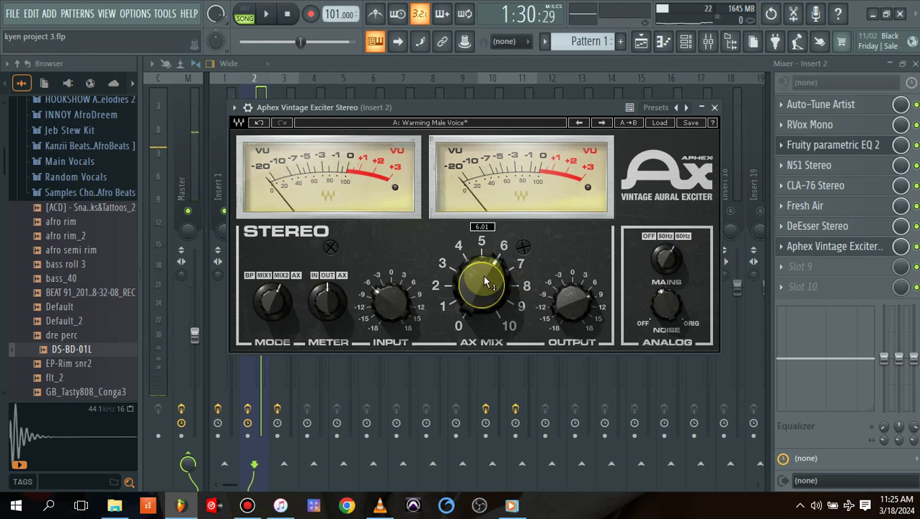
pyautogui.moveTo(483, 276); pyautogui.dragTo(483, 308)
pyautogui.press('space')
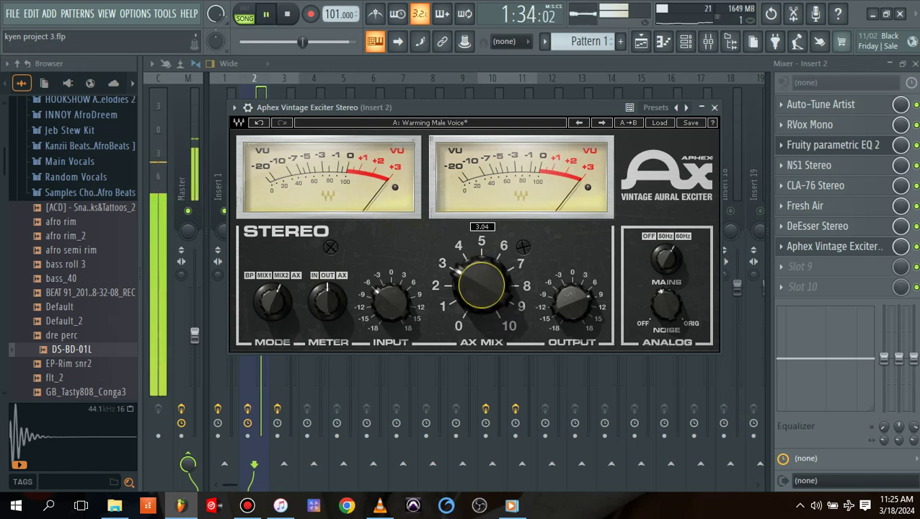
pyautogui.press('space')
# Step: Set the exciter's AX Mix to 2.03, close the plugin and audition the complete vocal chain
pyautogui.moveTo(481, 288)
pyautogui.mouseDown()
pyautogui.moveTo(481, 302)
pyautogui.moveTo(473, 275)
pyautogui.mouseUp()
pyautogui.press('space')
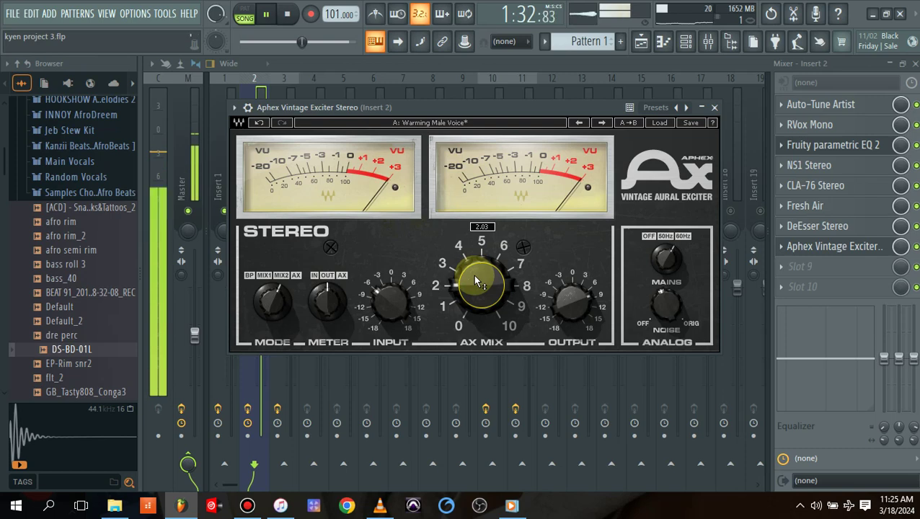
pyautogui.click(714, 109)
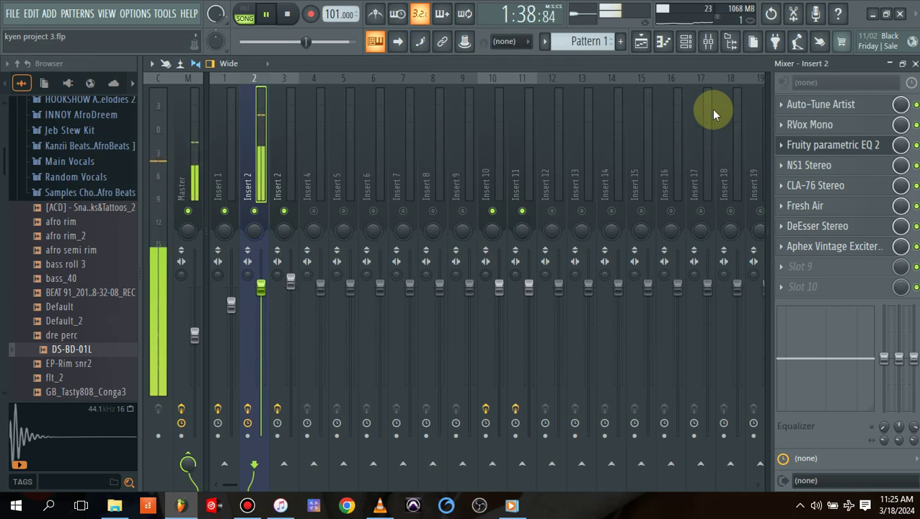
pyautogui.press('space')
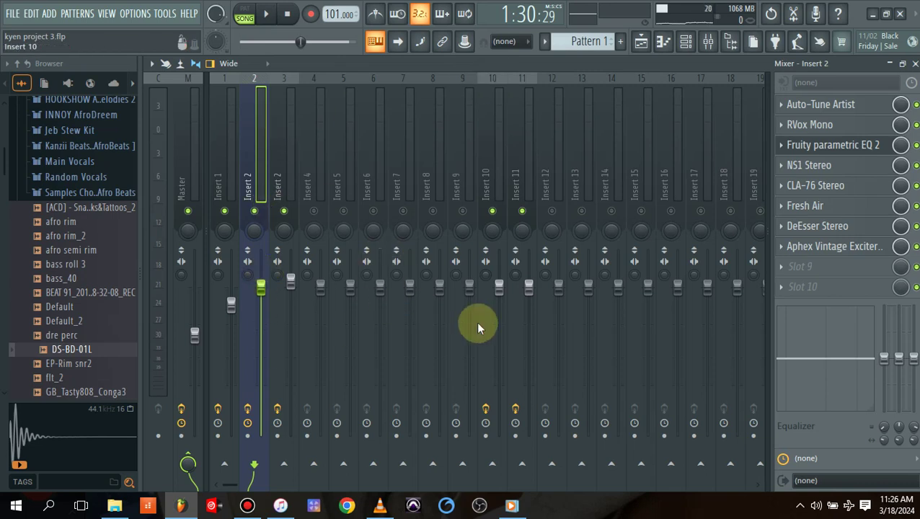
# Step: Check ValhallaVintageVerb in slot 2 of Insert 10, and replace it with Fruity Reeverb 2
pyautogui.click(489, 187)
pyautogui.click(817, 130)
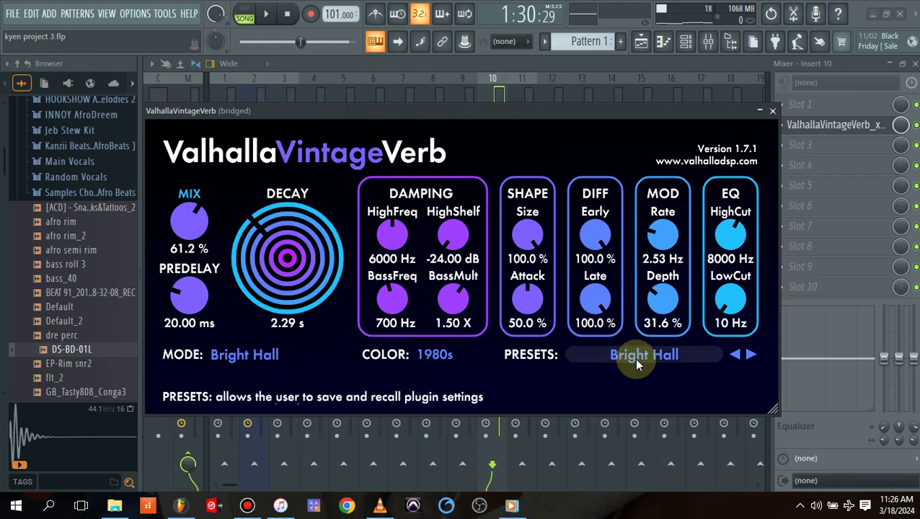
pyautogui.click(773, 112)
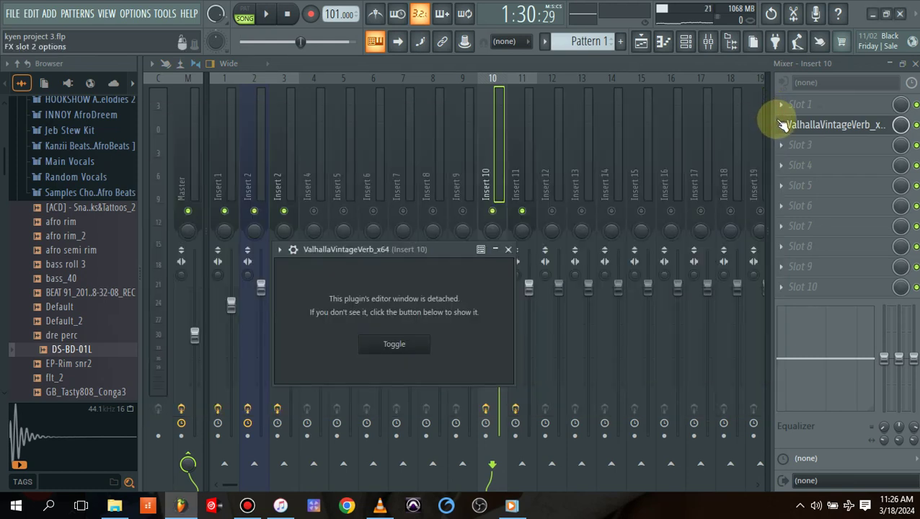
pyautogui.click(784, 129)
pyautogui.moveTo(791, 142)
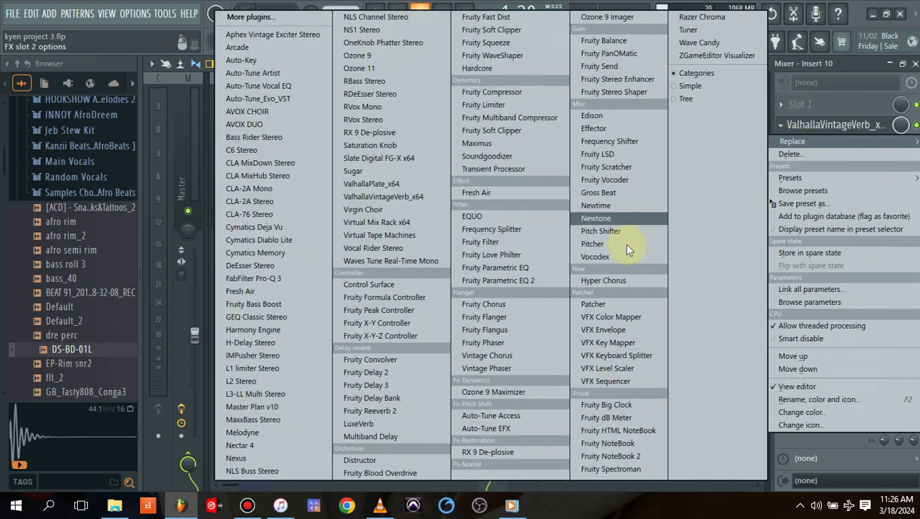
pyautogui.click(392, 410)
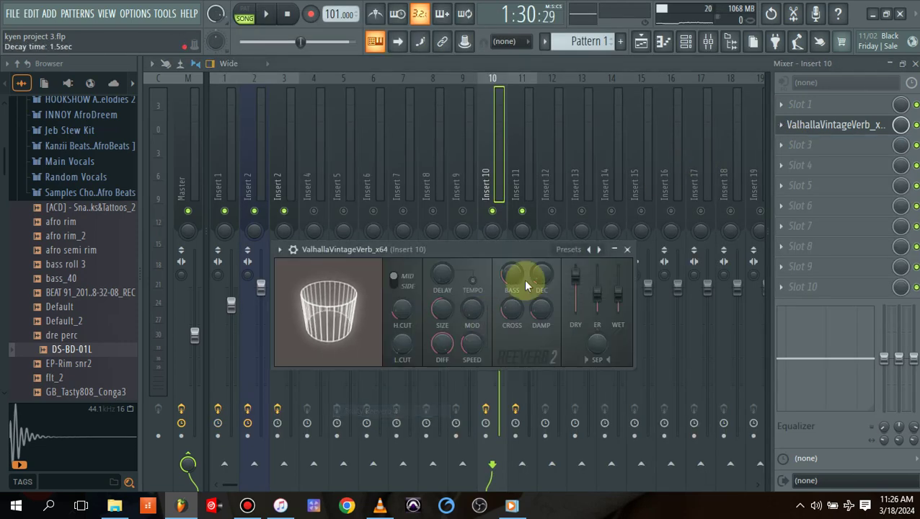
# Step: Apply the Large Hall preset to the reverb on Insert 10, lower its dry and wet levels, and close it
pyautogui.click(567, 250)
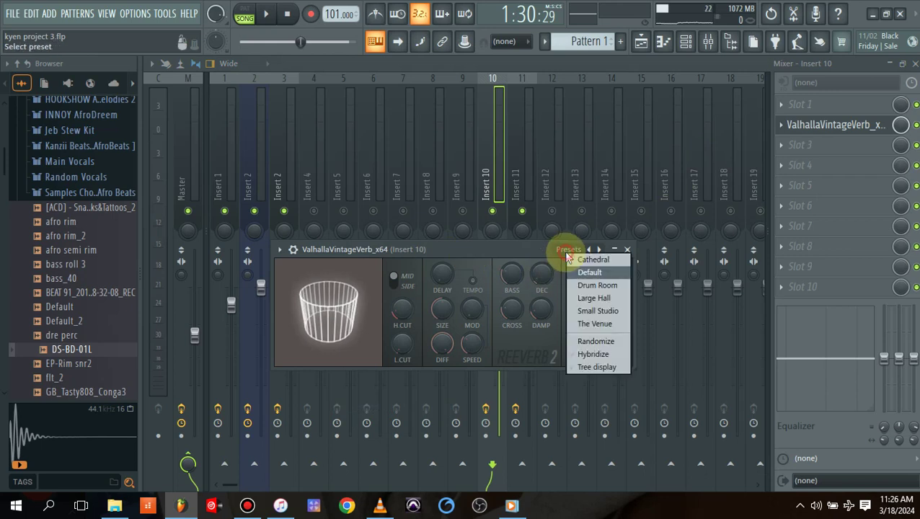
pyautogui.click(596, 298)
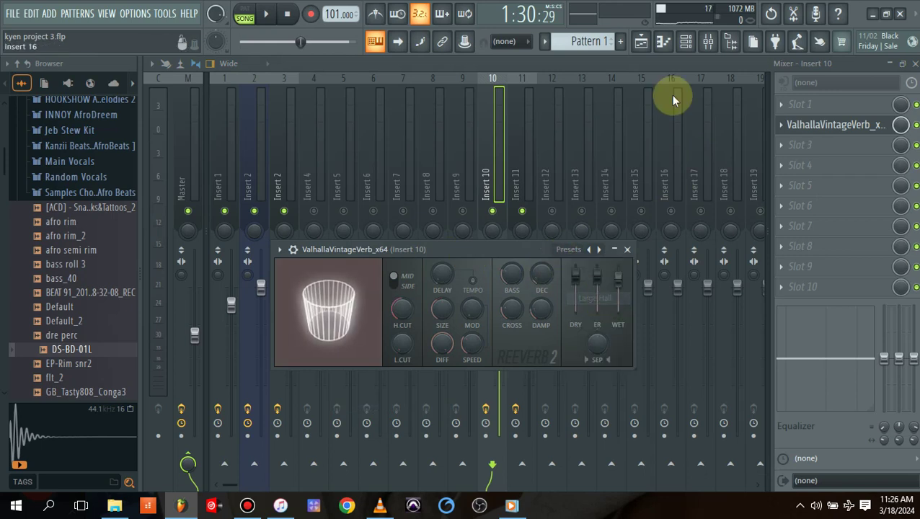
pyautogui.moveTo(576, 275); pyautogui.dragTo(618, 287)
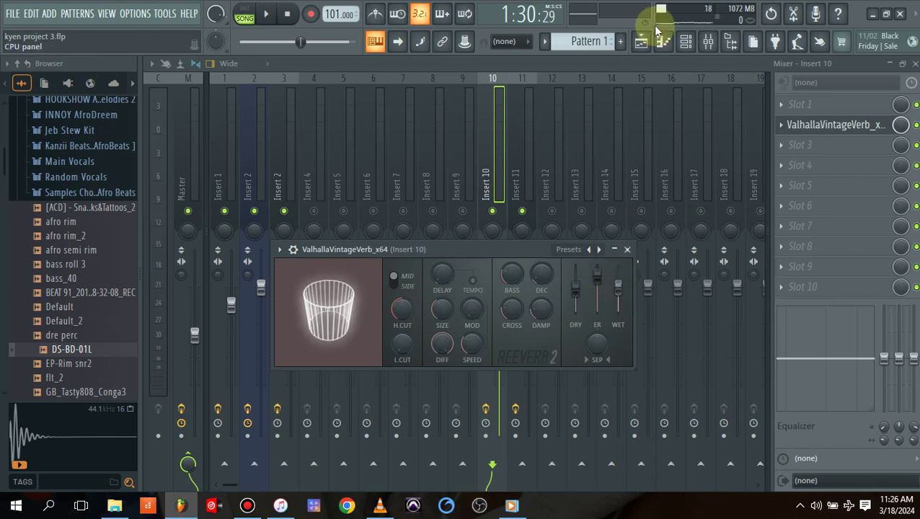
pyautogui.click(627, 69)
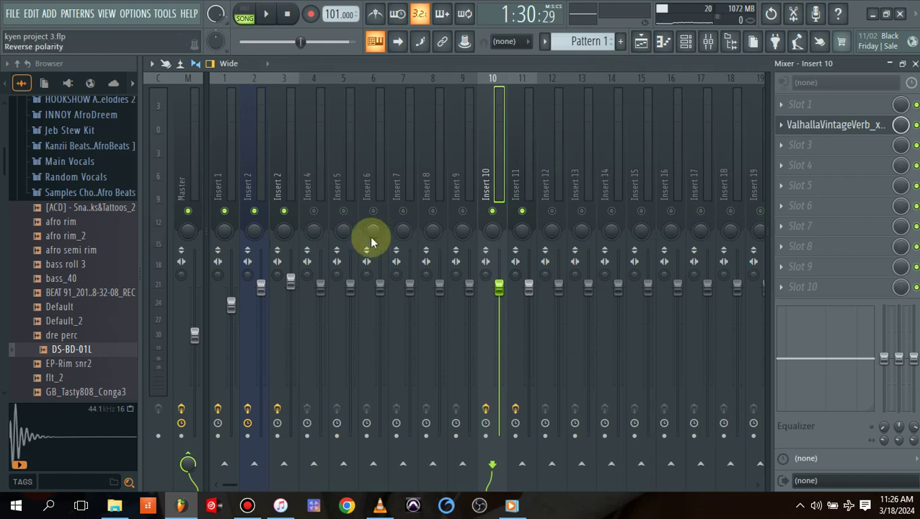
# Step: Route Insert 2 to Insert 10 with a 47% send level and audition the vocal with reverb
pyautogui.click(250, 182)
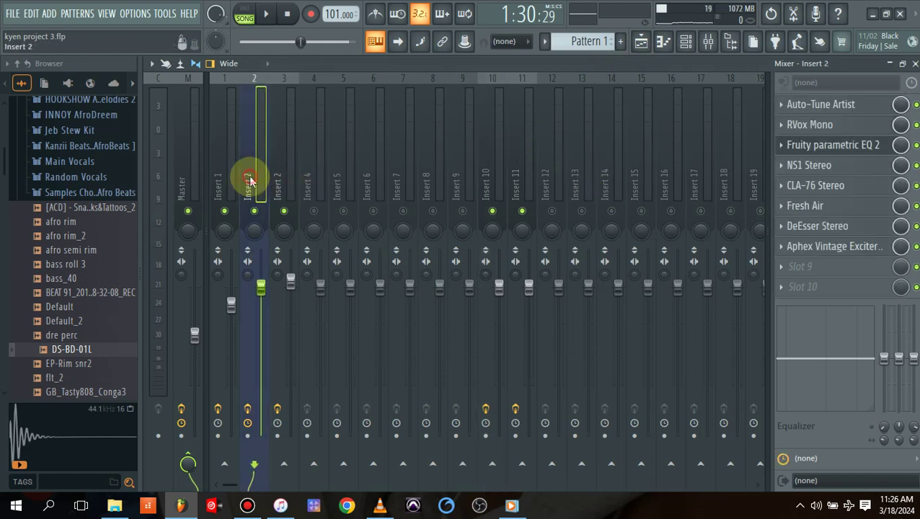
pyautogui.click(491, 465)
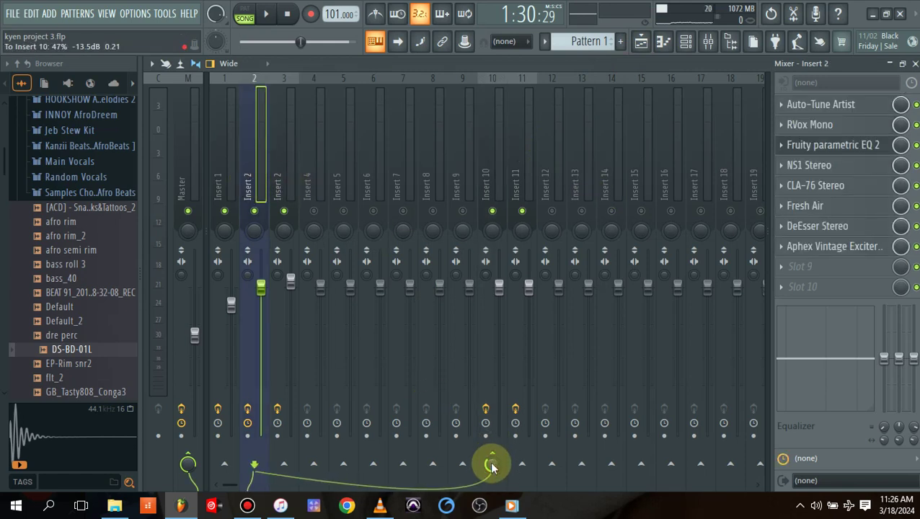
pyautogui.press('space')
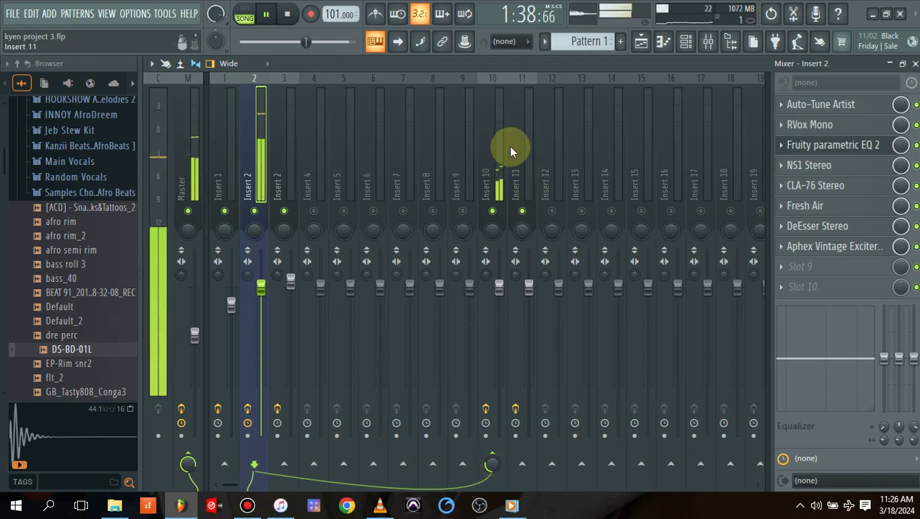
pyautogui.press('space')
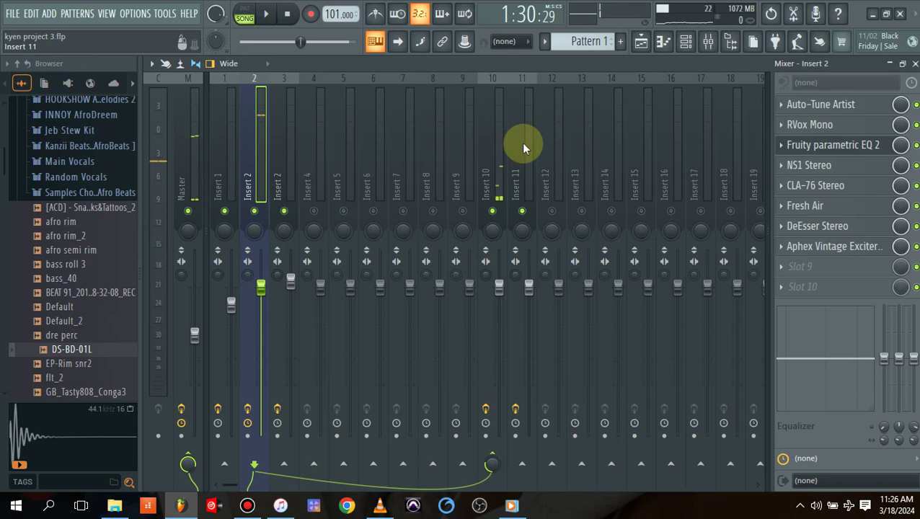
# Step: Unmute the classick beat on Track 1 of the playlist and play it with the vocal while watching the mixer levels
pyautogui.click(641, 42)
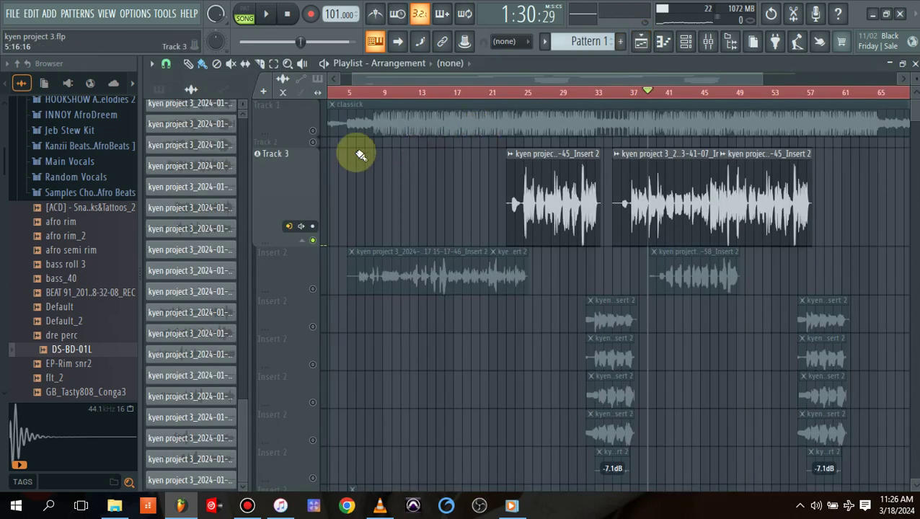
pyautogui.click(313, 133)
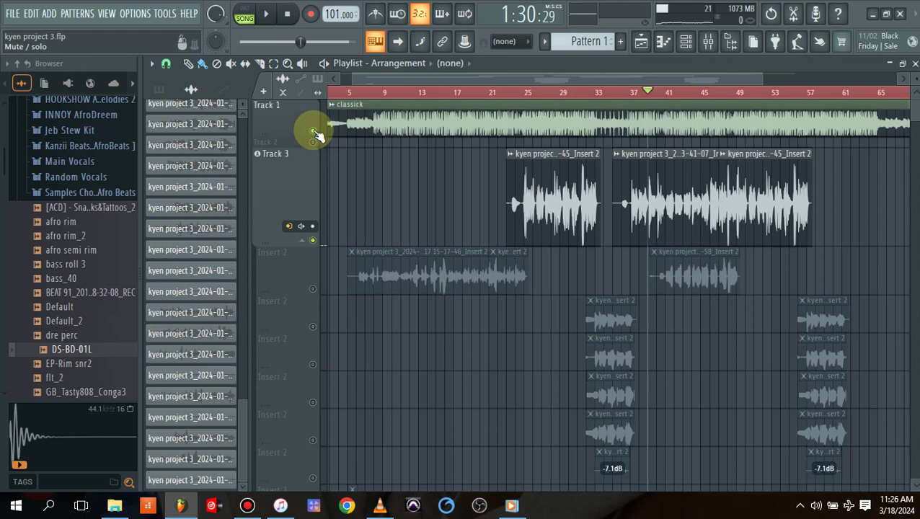
pyautogui.press('space')
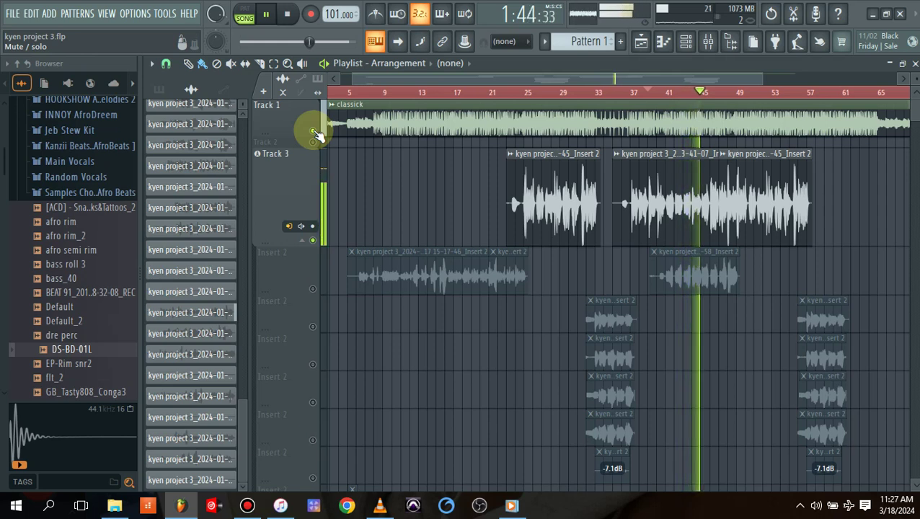
pyautogui.click(708, 41)
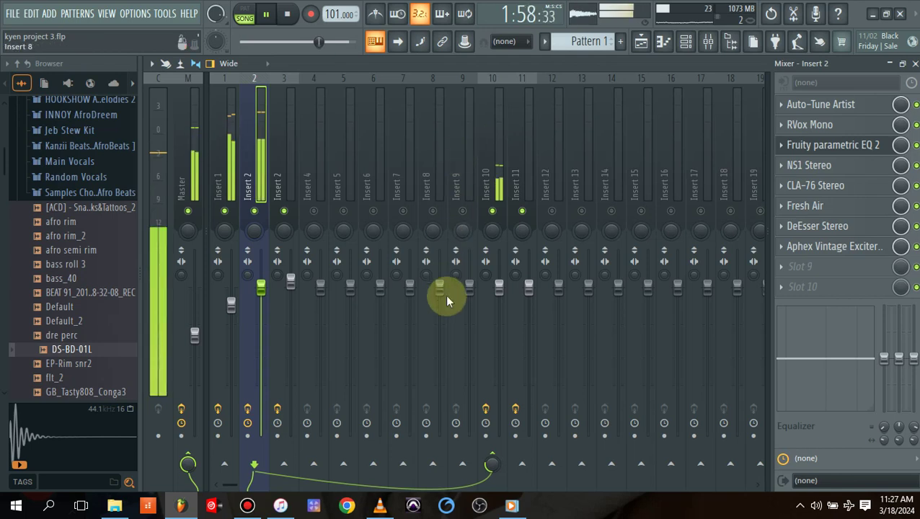
pyautogui.press('space')
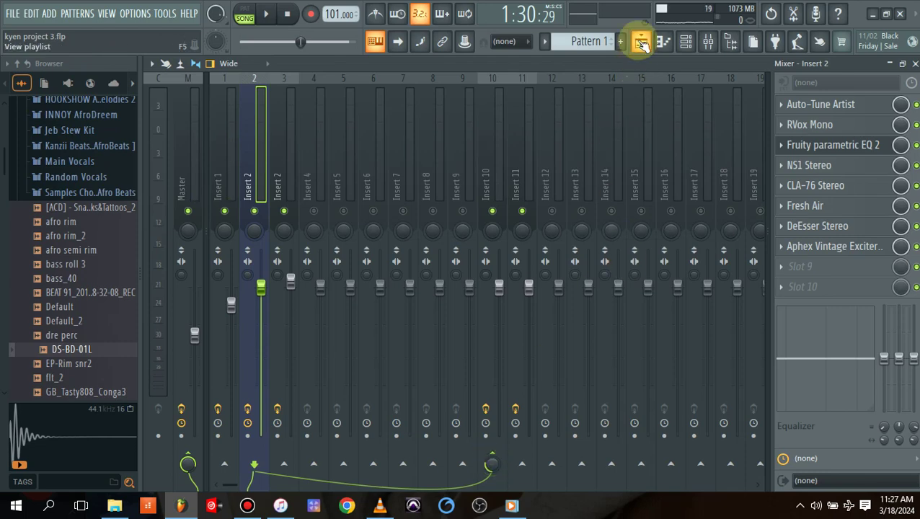
# Step: Unmute the Insert 2 playlist track below Track 3 and open the channel settings of its second vocal clip, near bar 39
pyautogui.click(641, 42)
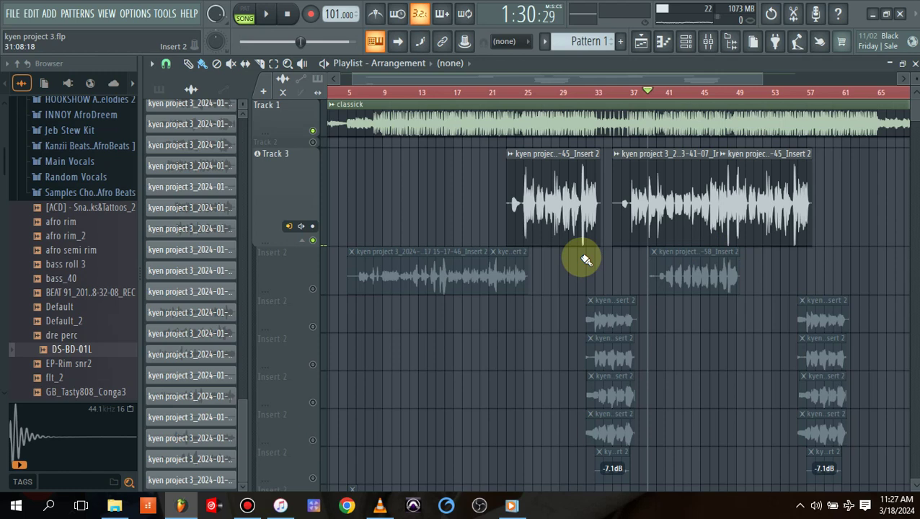
pyautogui.click(315, 291)
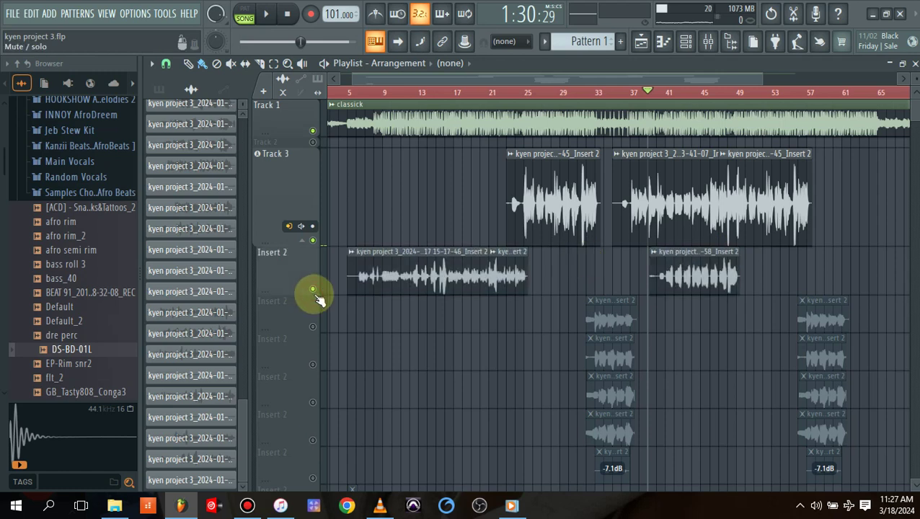
pyautogui.doubleClick(676, 272)
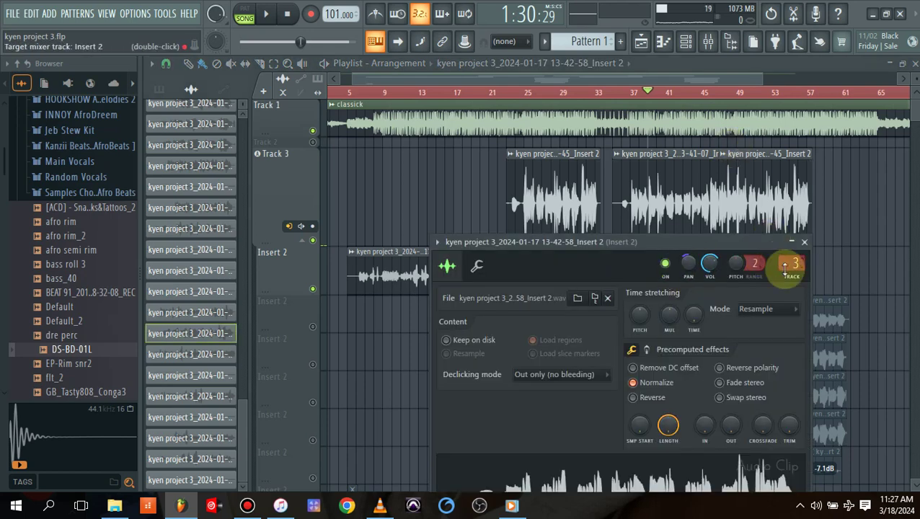
# Step: Copy the Insert 2 mixer track state onto Insert 3 and route Insert 3 to Insert 10 with about a 59% send level
pyautogui.click(708, 41)
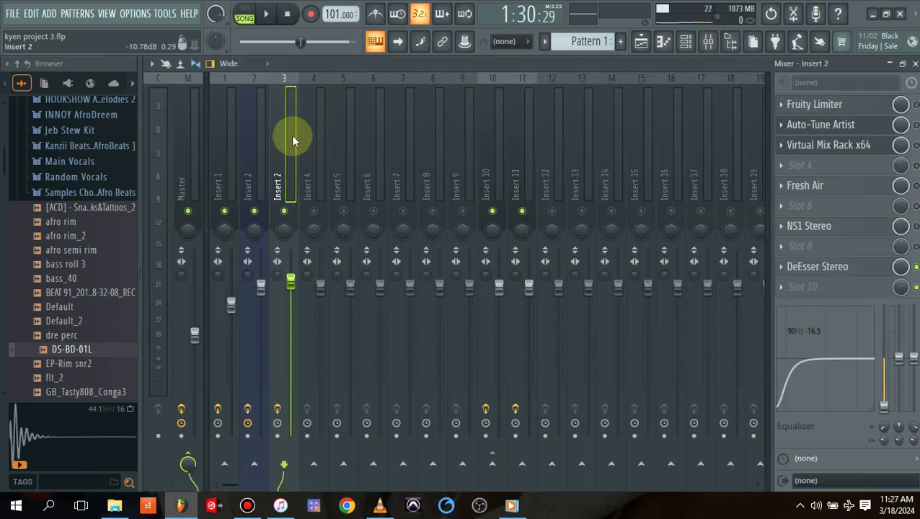
pyautogui.rightClick(255, 152)
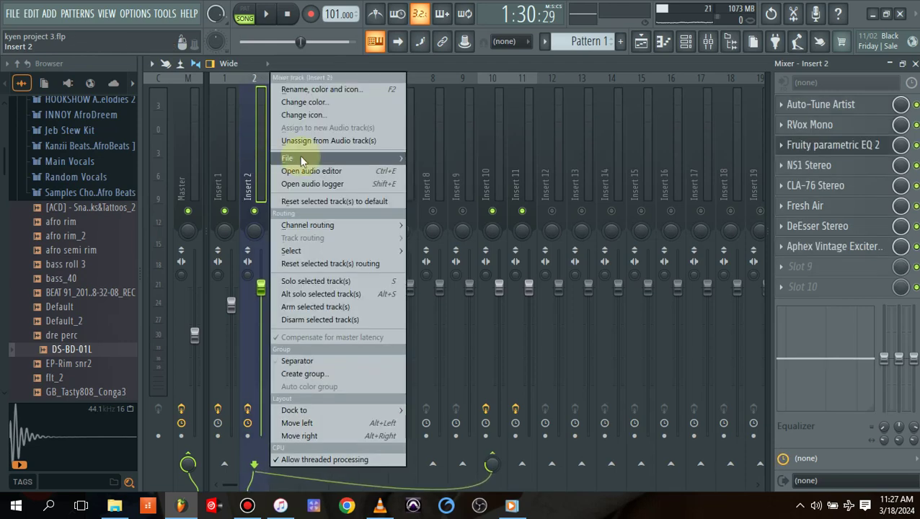
pyautogui.moveTo(322, 157)
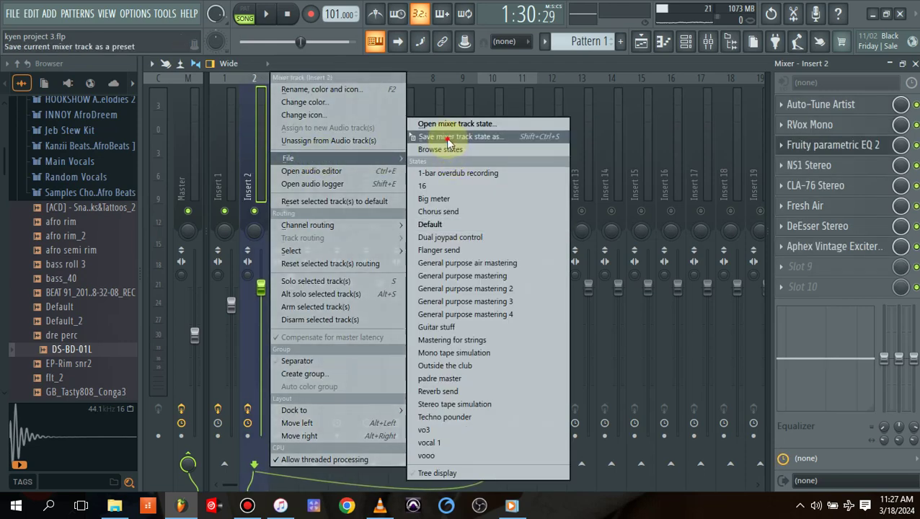
pyautogui.moveTo(447, 137); pyautogui.dragTo(286, 189)
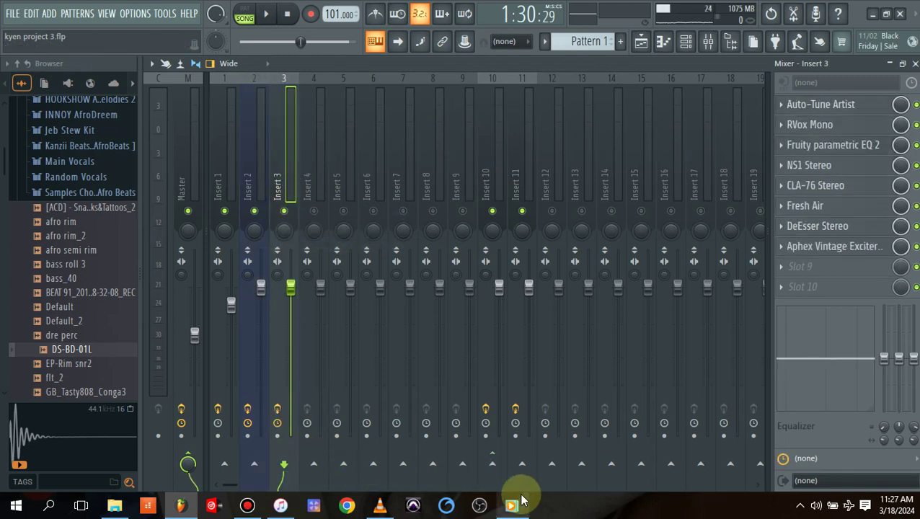
pyautogui.click(493, 465)
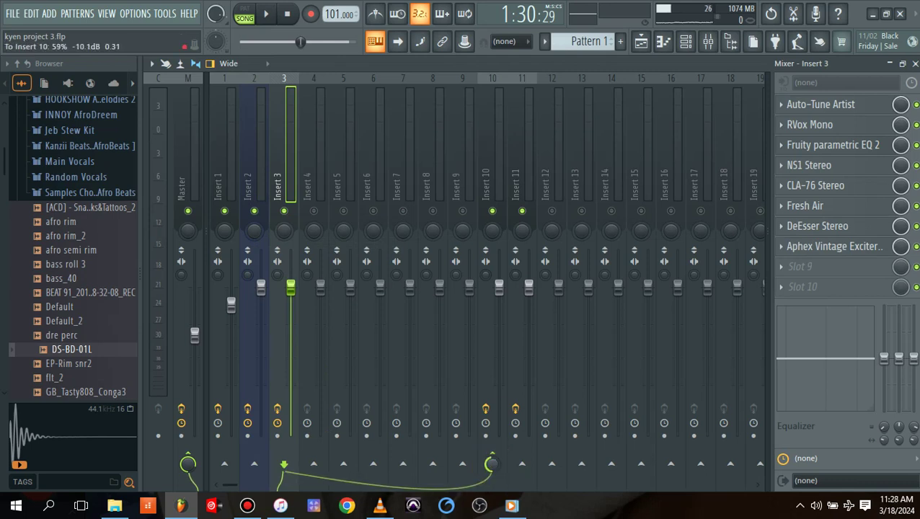
pyautogui.moveTo(493, 465); pyautogui.dragTo(493, 461)
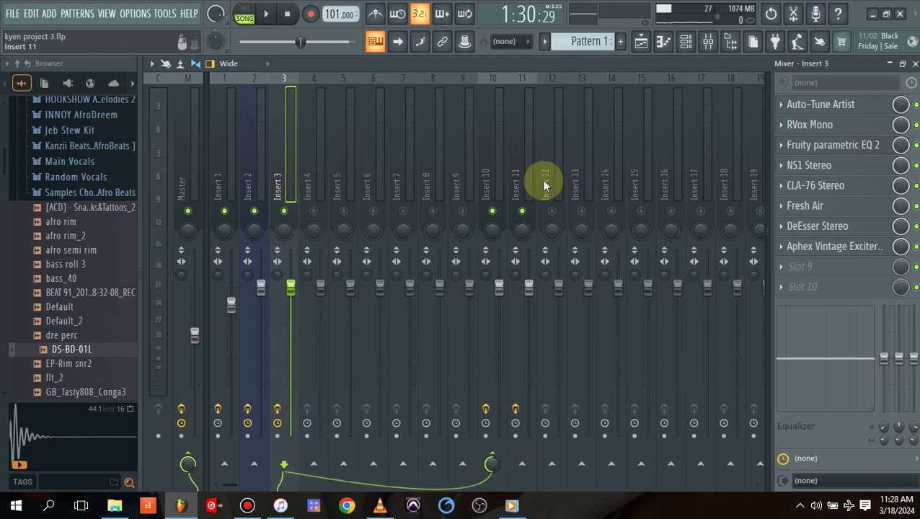
# Step: Open Fruity Delay 2 on Insert 11, check its time setting, and close it
pyautogui.click(534, 113)
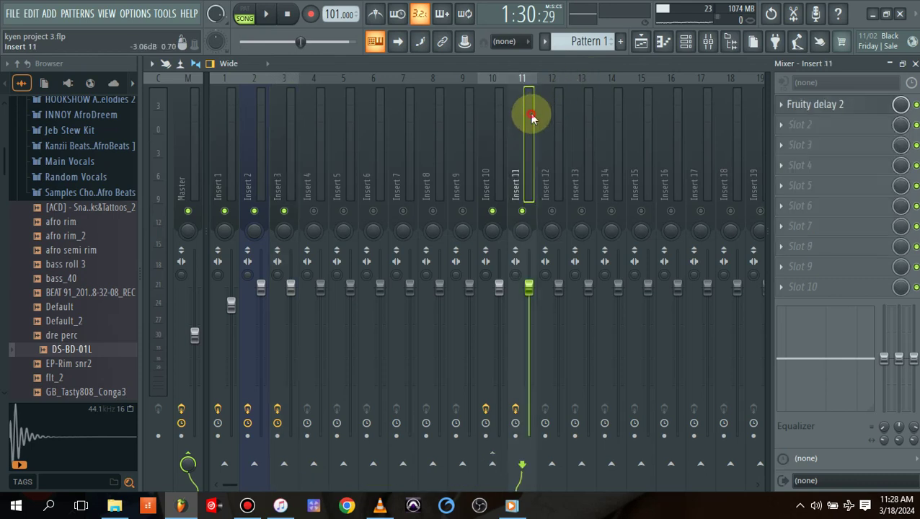
pyautogui.click(791, 105)
pyautogui.click(791, 104)
pyautogui.click(791, 104)
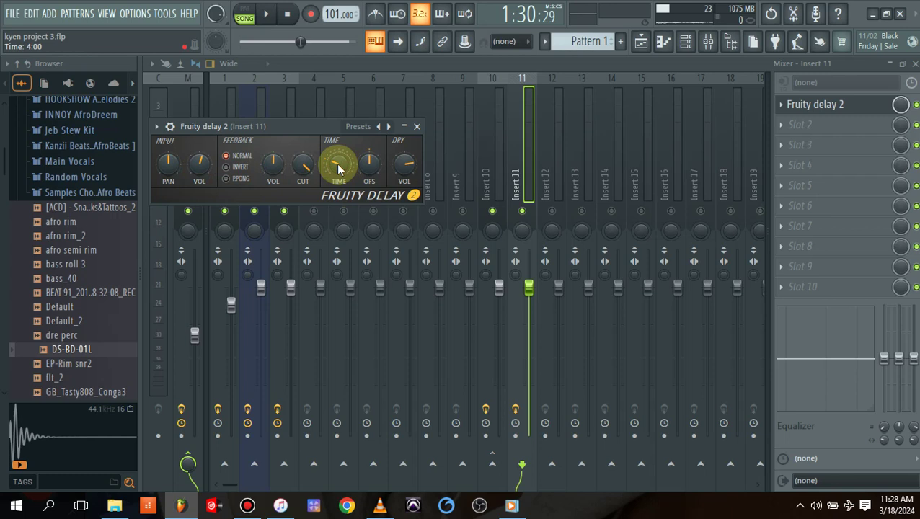
pyautogui.click(608, 60)
# Step: Route Insert 3 to Insert 11 with a 76% send level and briefly play the song in the playlist
pyautogui.click(282, 177)
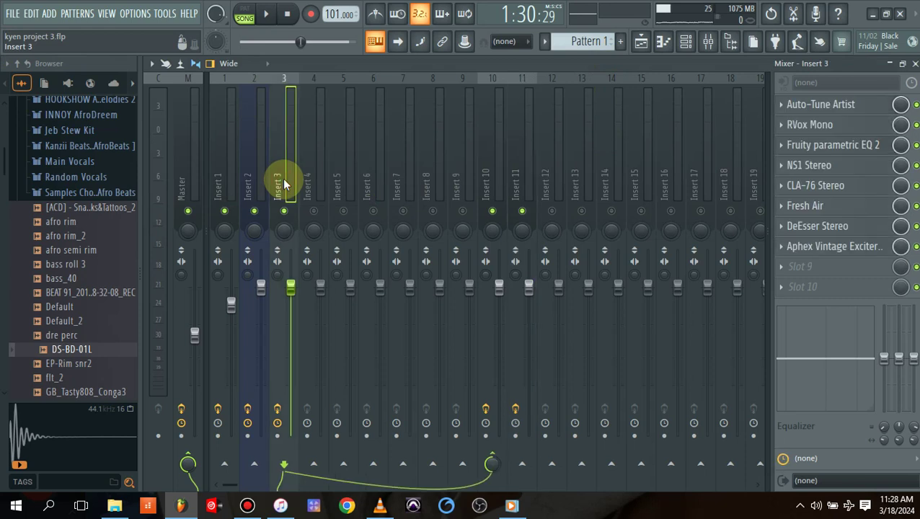
pyautogui.click(522, 465)
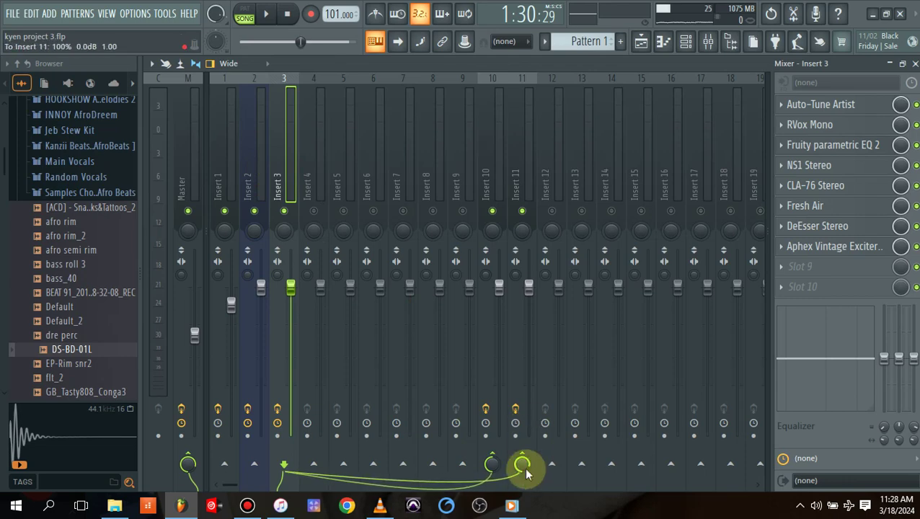
pyautogui.scroll(-5, 524, 468)
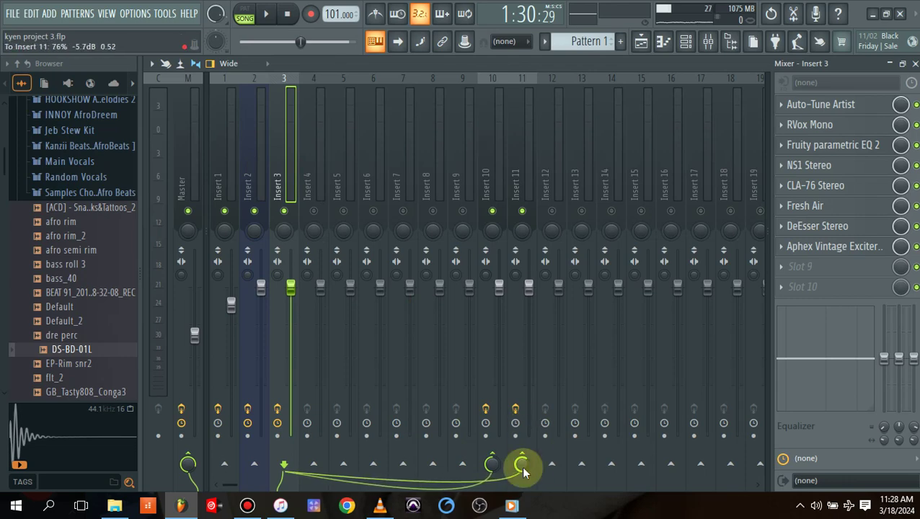
pyautogui.press('space')
pyautogui.click(641, 41)
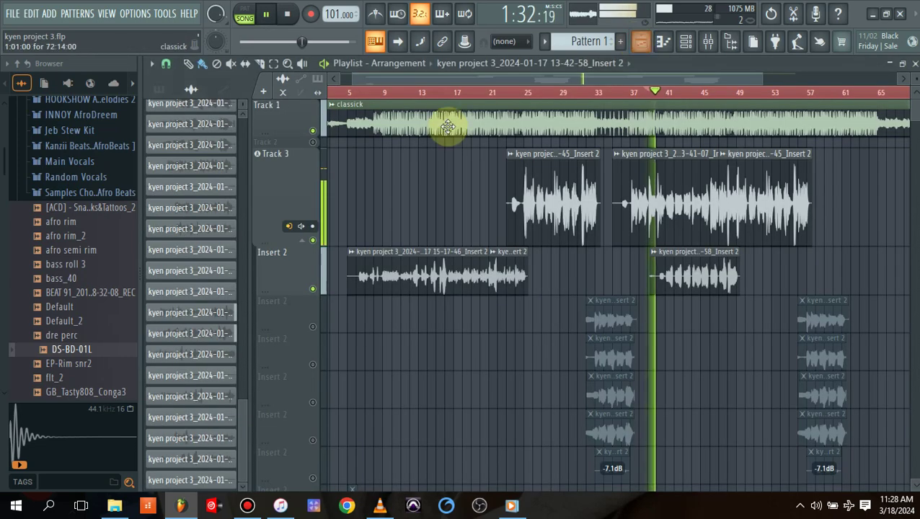
pyautogui.press('space')
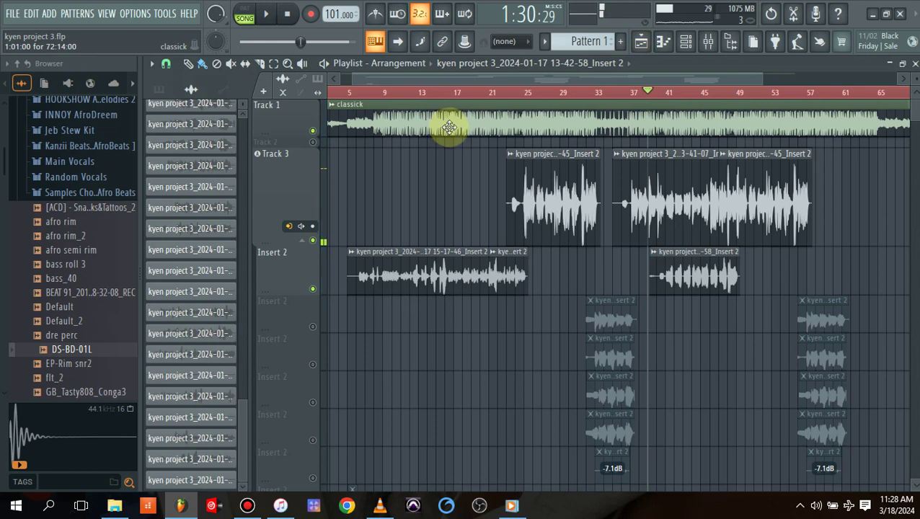
# Step: Solo the Insert 2 playlist track below Track 3 and audition it, lowering Insert 3's send to Insert 11 to 59%
pyautogui.rightClick(312, 290)
pyautogui.press('space')
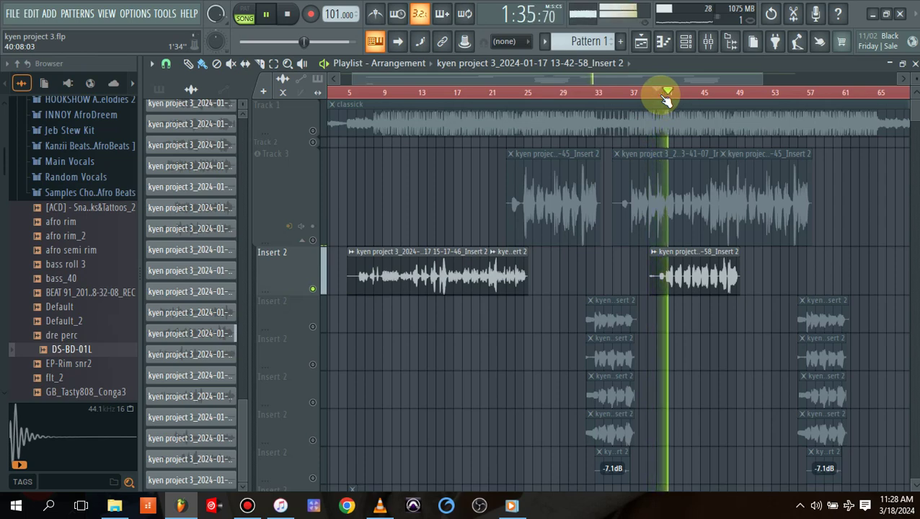
pyautogui.click(710, 43)
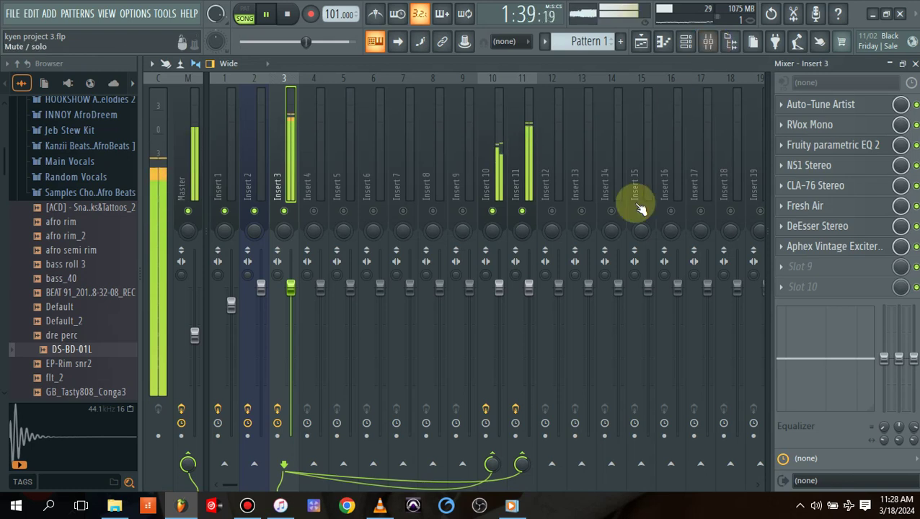
pyautogui.press('space')
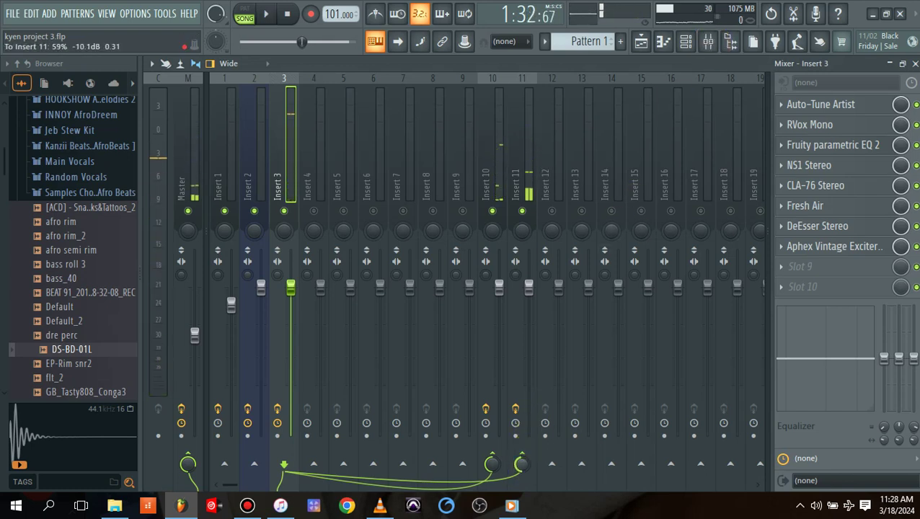
pyautogui.press('space')
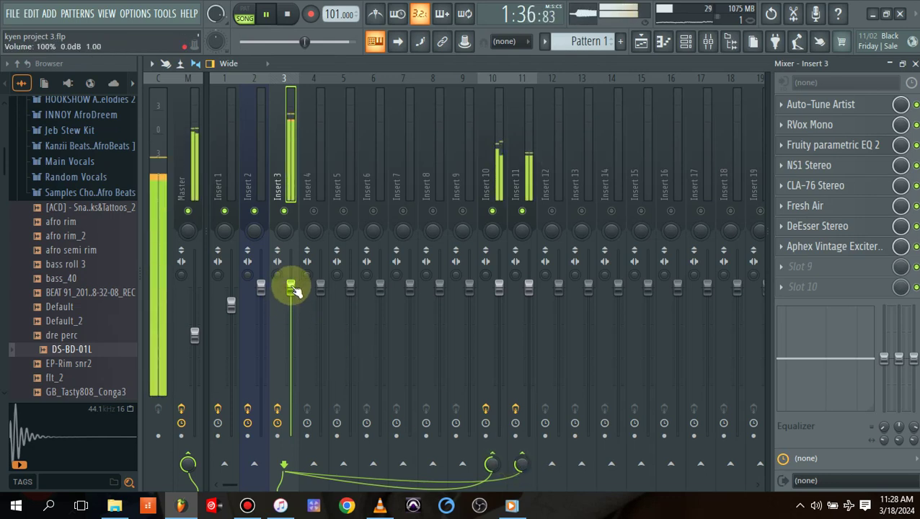
pyautogui.press('space')
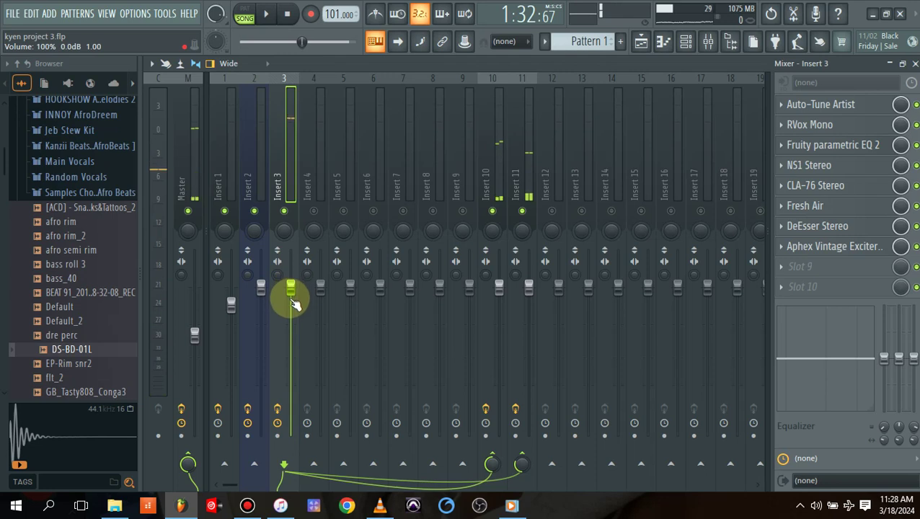
# Step: Load FabFilter Pro-Q 3 in slot 9 of Insert 3 and replace it with Fruity Parametric EQ 2
pyautogui.click(784, 266)
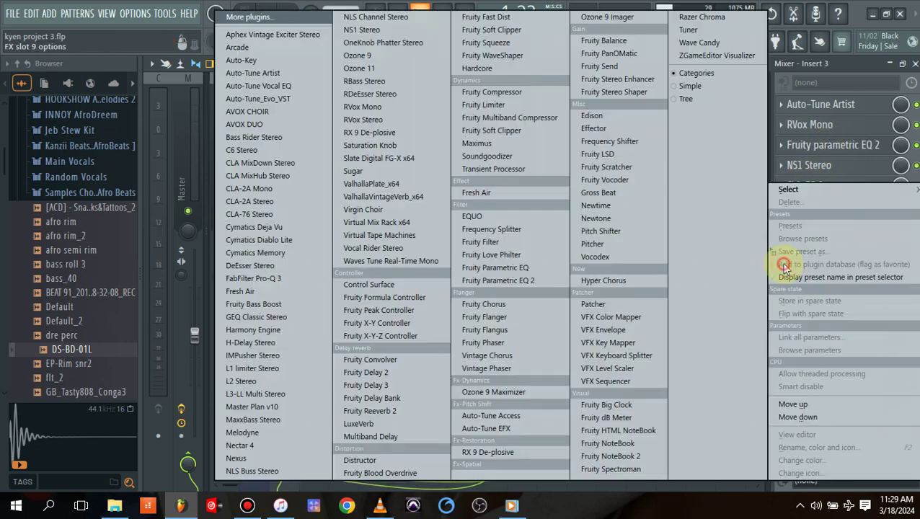
pyautogui.click(266, 279)
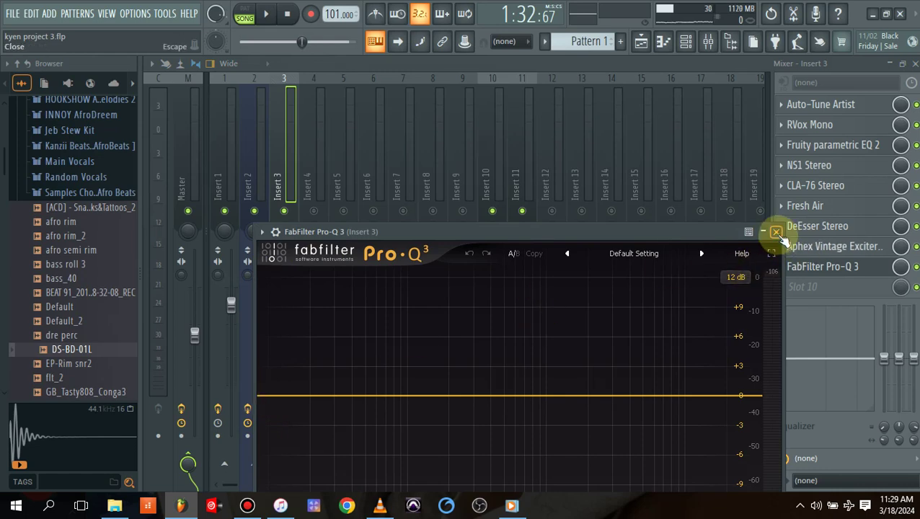
pyautogui.click(789, 267)
pyautogui.click(789, 267)
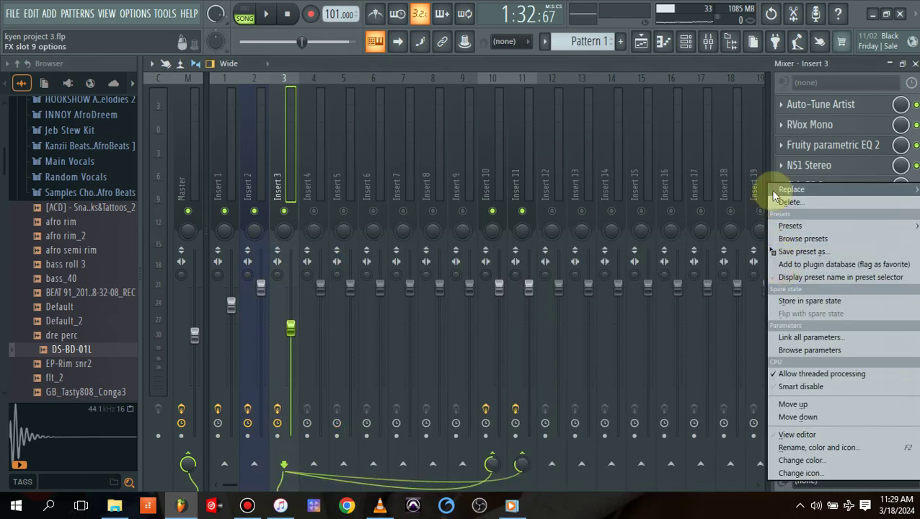
pyautogui.moveTo(779, 189)
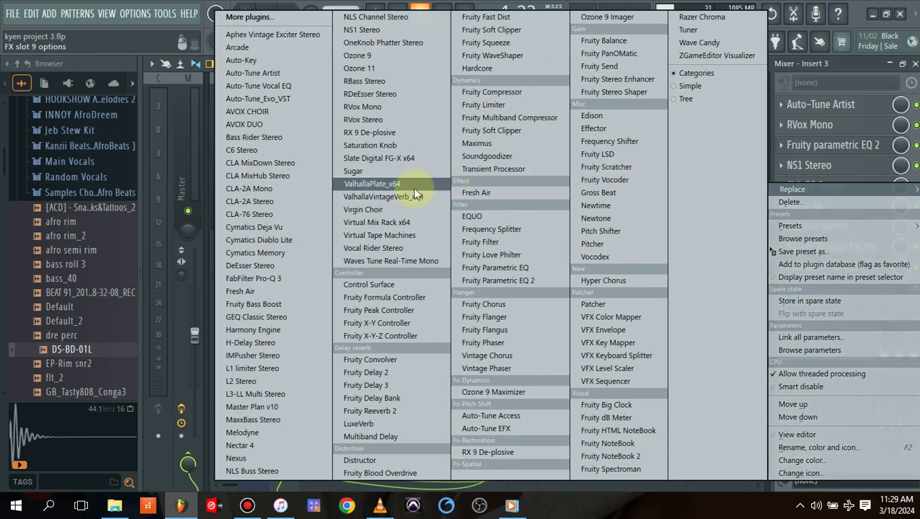
pyautogui.click(489, 282)
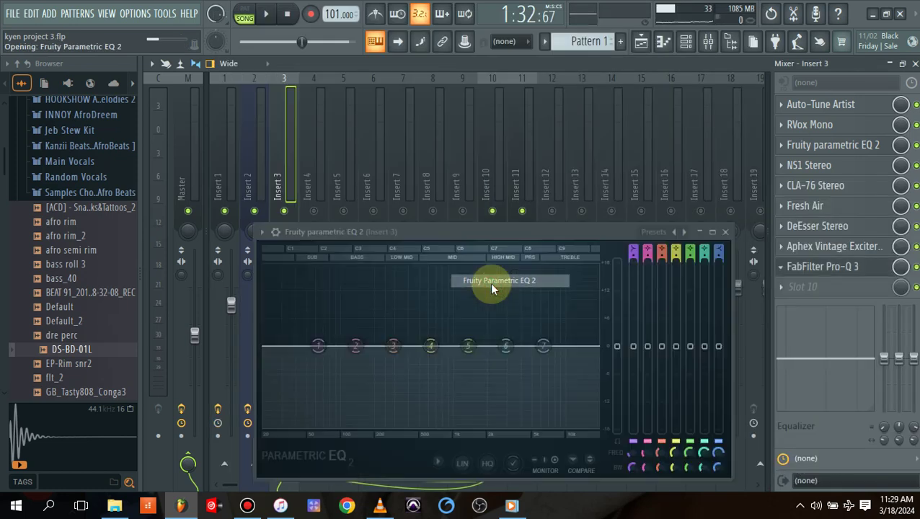
# Step: Change band 1 of the slot 9 EQ to high pass, nudge band 2 upward, and move the band 1 cutoff up beside band 2
pyautogui.rightClick(316, 355)
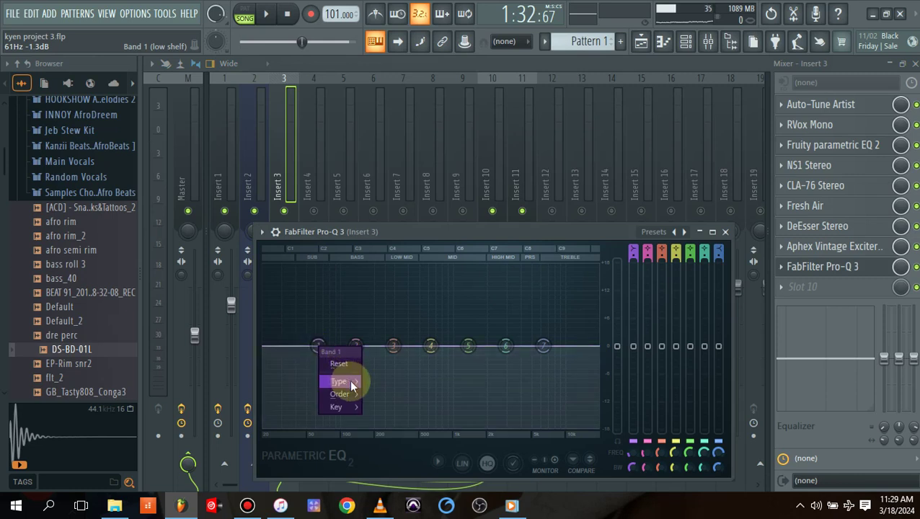
pyautogui.moveTo(349, 381)
pyautogui.click(389, 419)
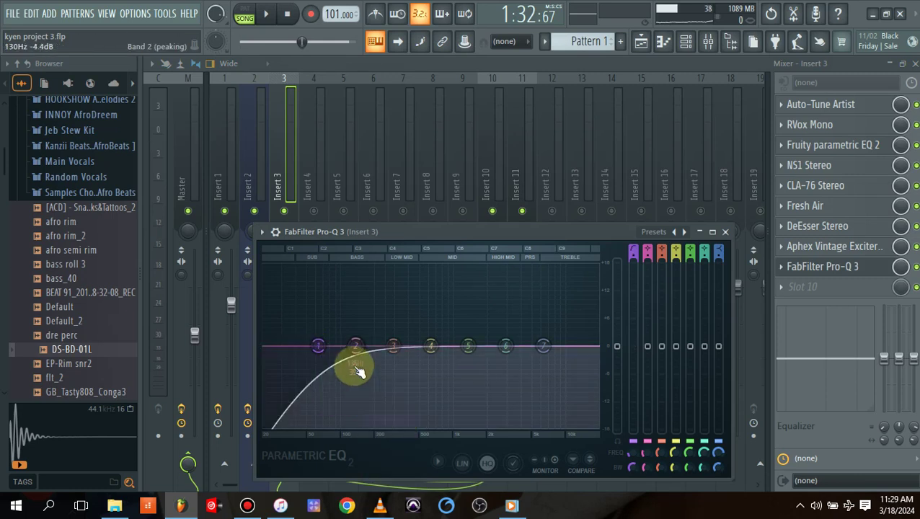
pyautogui.moveTo(360, 352); pyautogui.dragTo(380, 343)
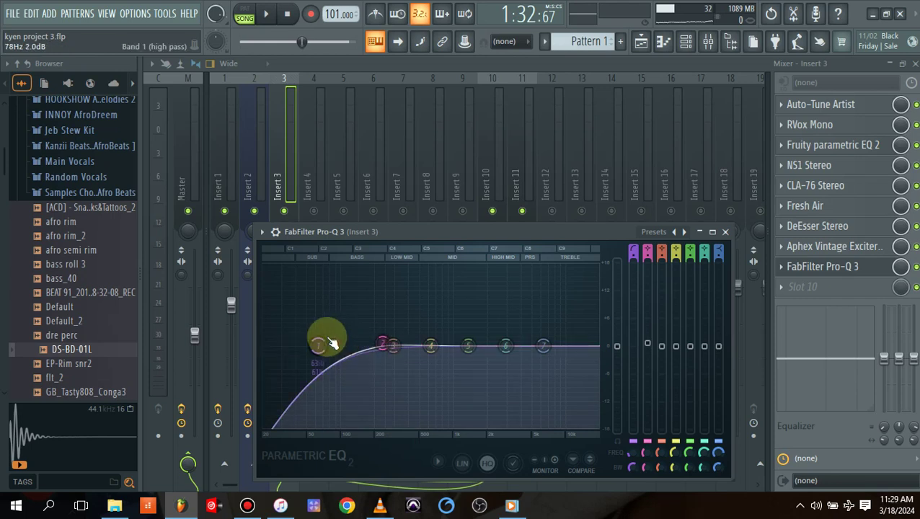
pyautogui.moveTo(317, 347); pyautogui.dragTo(387, 347)
# Step: Play the soloed vocal through the EQ and move band 3 to 376 Hz at 0.1 dB
pyautogui.press('space')
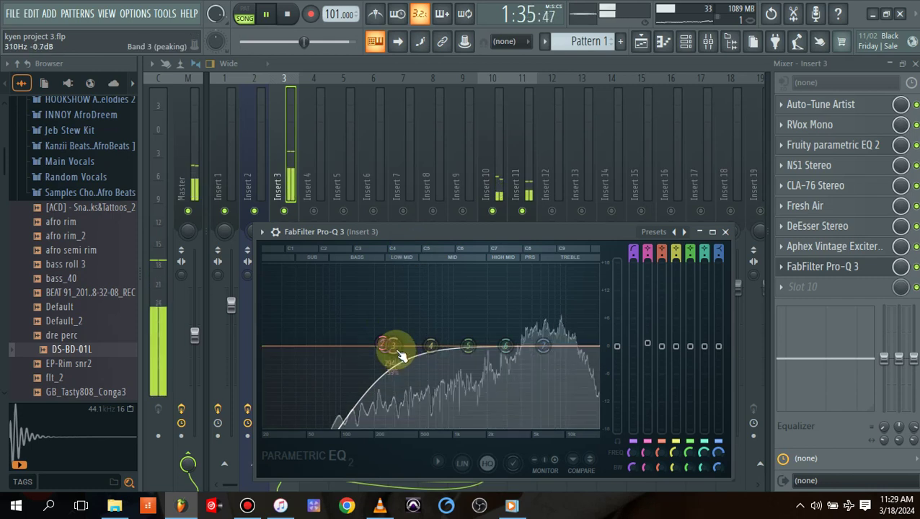
pyautogui.moveTo(400, 358); pyautogui.dragTo(411, 352)
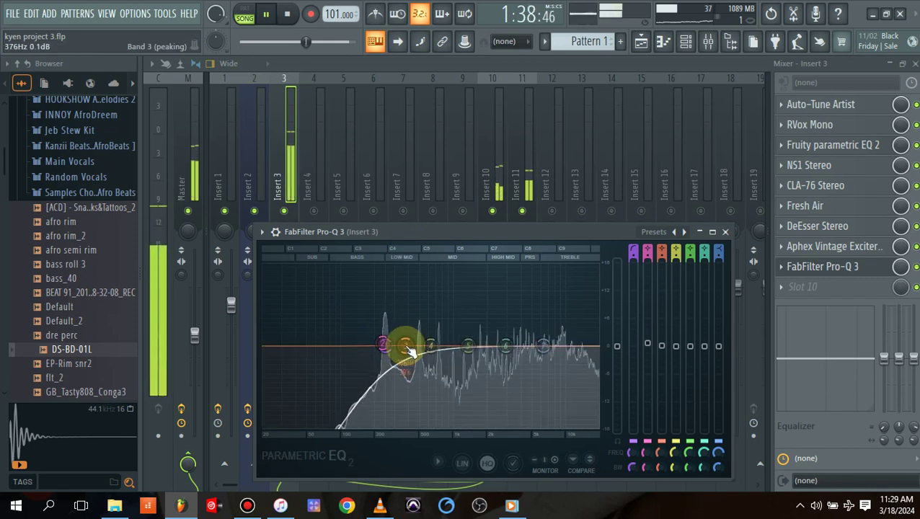
pyautogui.press('space')
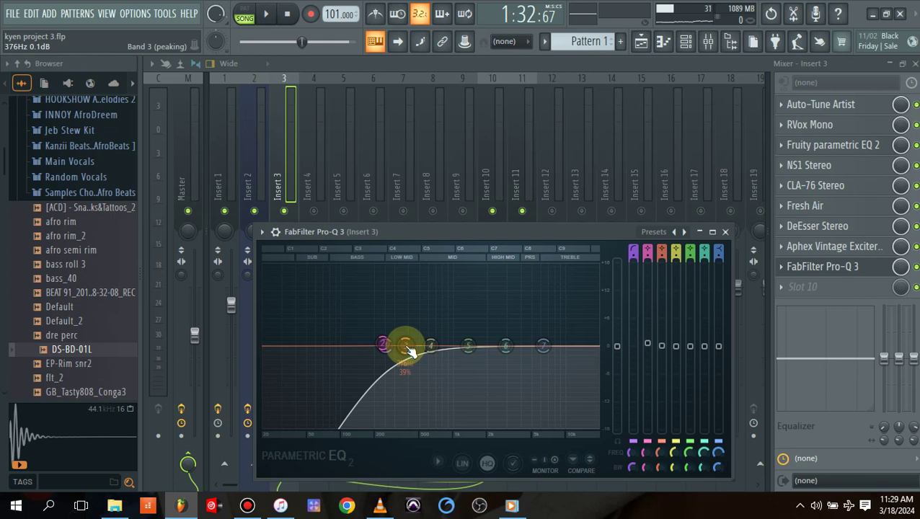
# Step: Unmute Track 3 in the playlist and play it together with the Insert 2 vocal track
pyautogui.click(642, 41)
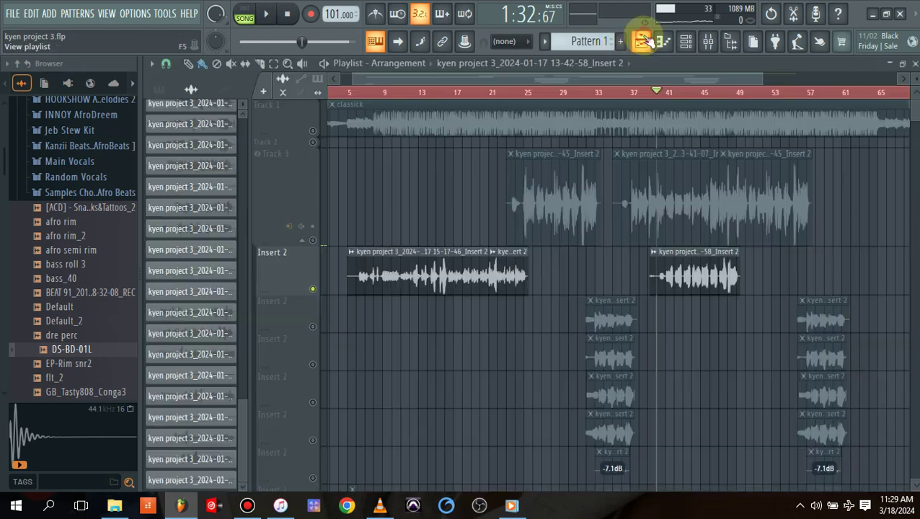
pyautogui.click(313, 242)
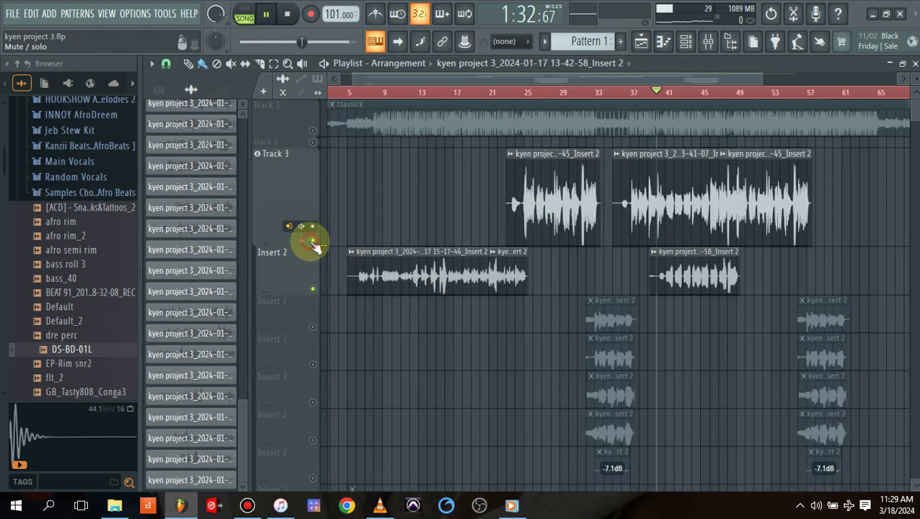
pyautogui.press('space')
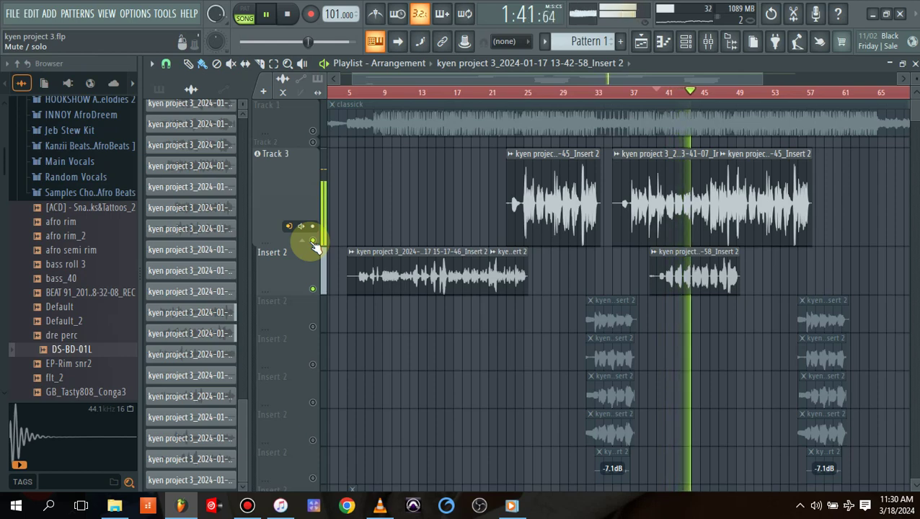
pyautogui.press('space')
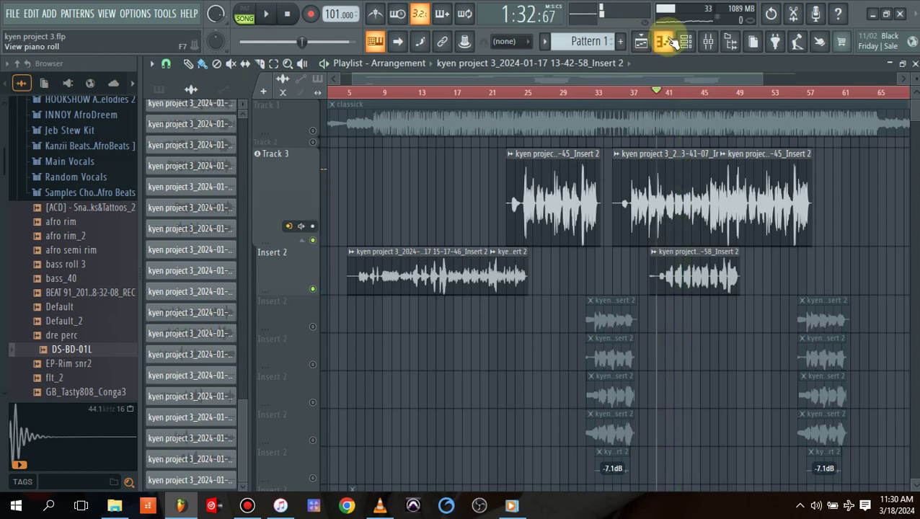
# Step: Load Fruity Stereo Shaper in slot 10 of Insert 3 and apply its Stereoize 2 preset
pyautogui.click(708, 41)
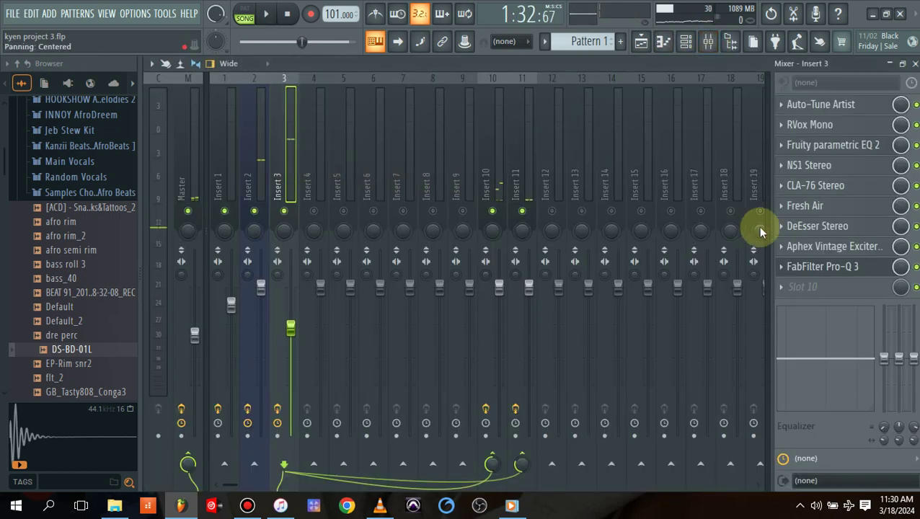
pyautogui.click(789, 287)
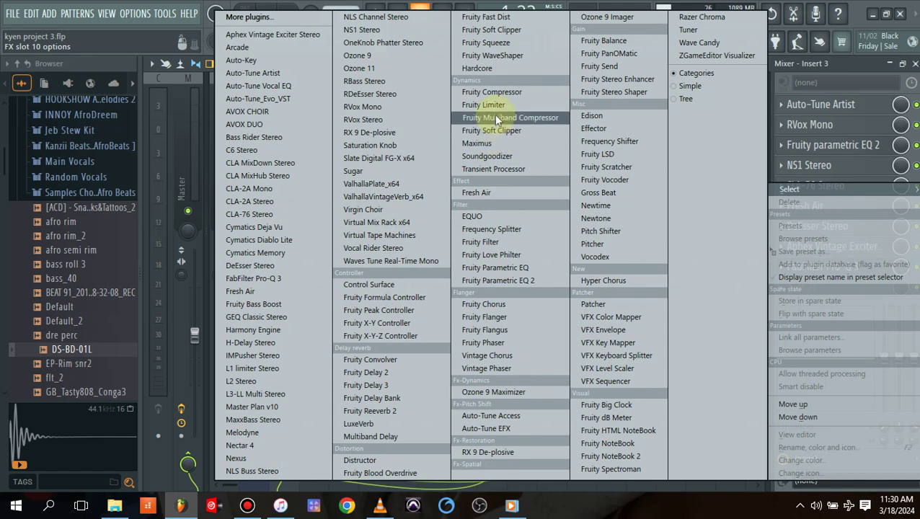
pyautogui.click(614, 92)
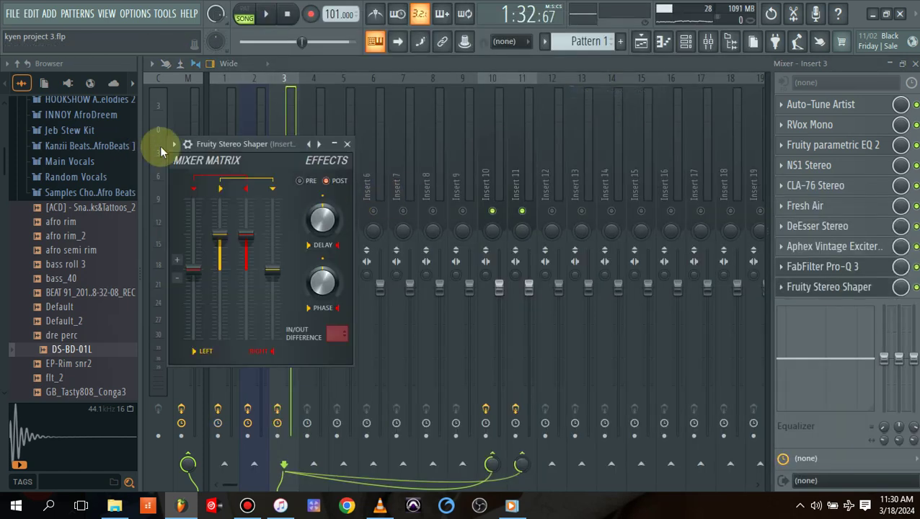
pyautogui.click(177, 146)
pyautogui.moveTo(261, 195)
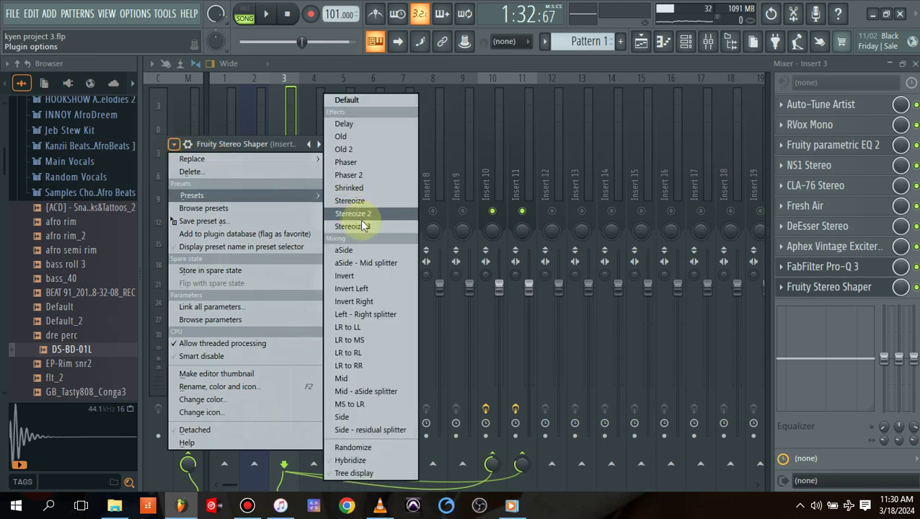
pyautogui.click(367, 213)
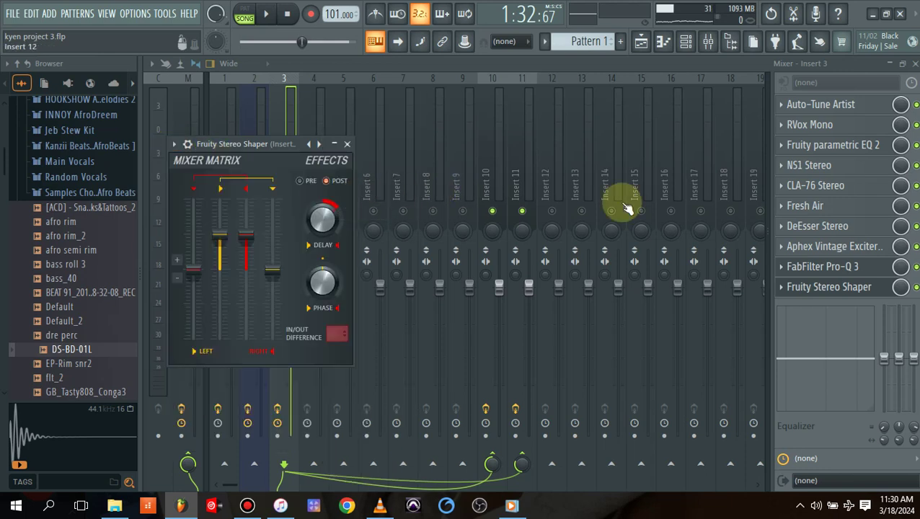
# Step: Lower the Fruity Stereo Shaper mix level on Insert 3 to 23% while auditioning the vocals
pyautogui.press('space')
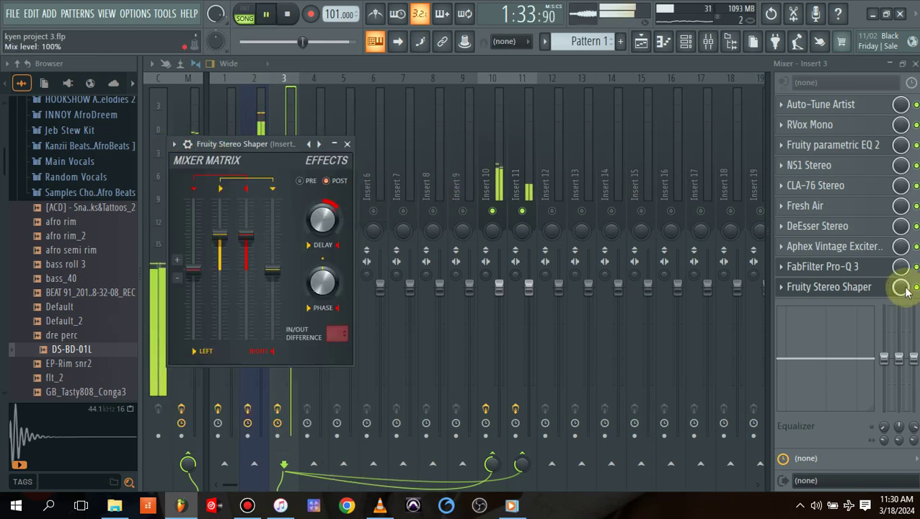
pyautogui.moveTo(905, 288); pyautogui.dragTo(906, 296)
pyautogui.press('space')
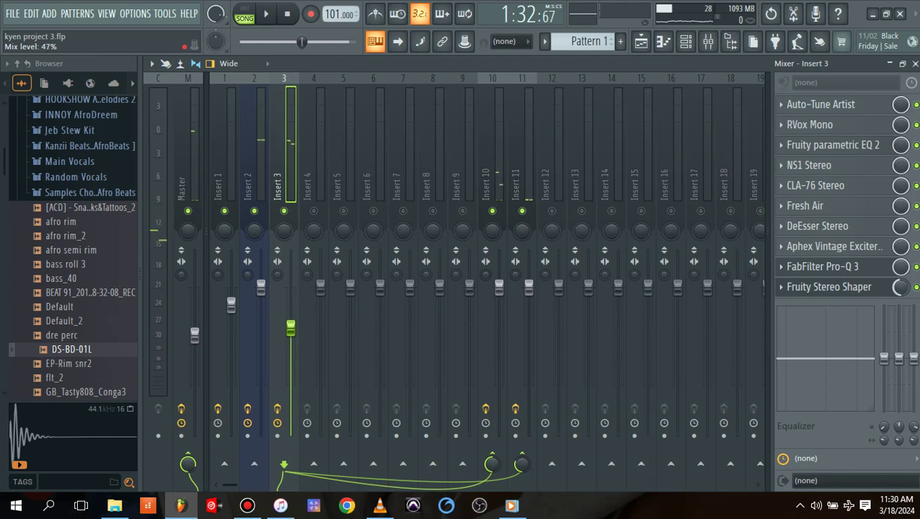
pyautogui.press('space')
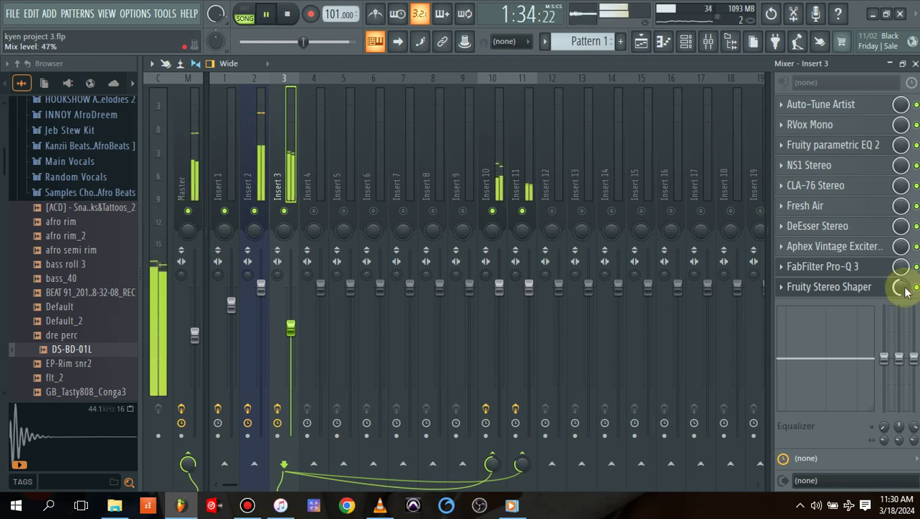
pyautogui.moveTo(906, 290); pyautogui.dragTo(906, 312)
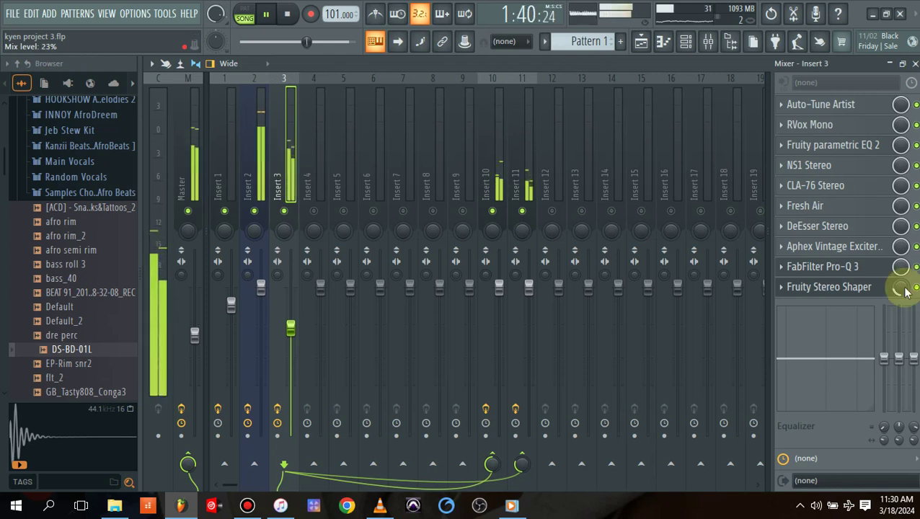
pyautogui.press('space')
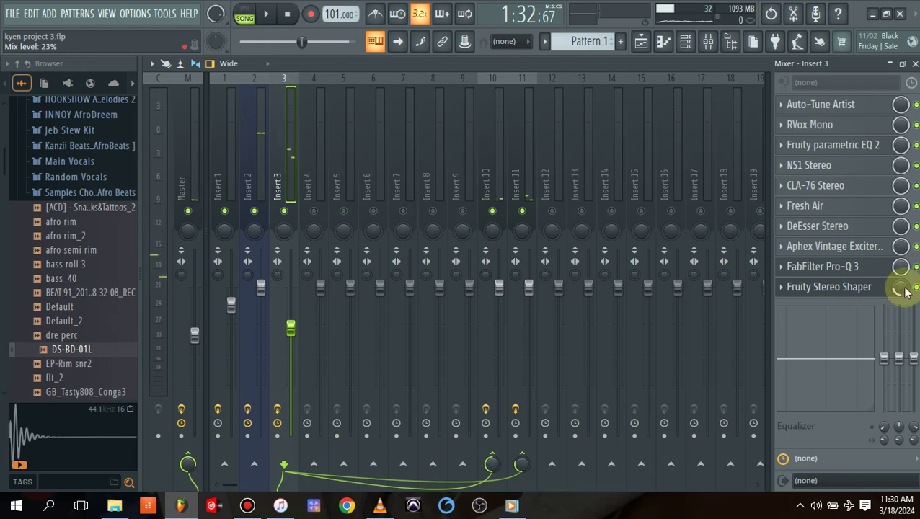
# Step: Play the vocals and unmute Track 1 with the classick beat in the playlist
pyautogui.press('space')
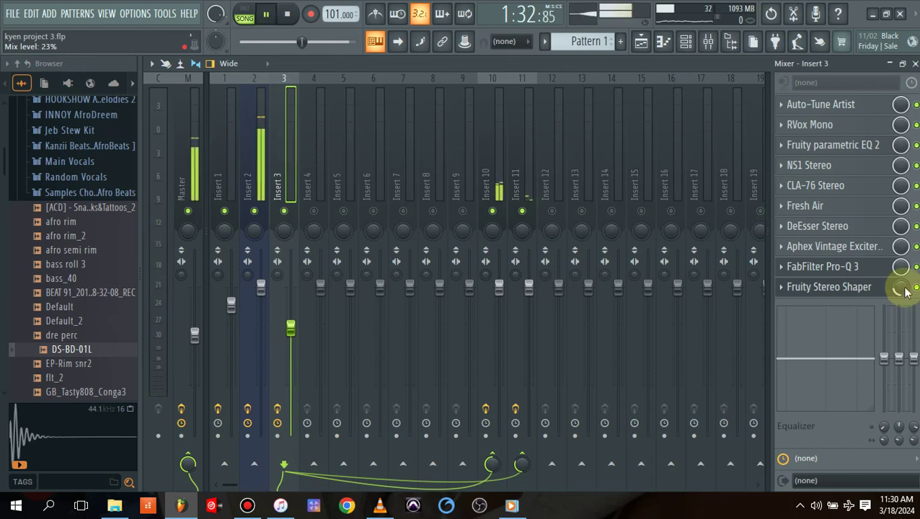
pyautogui.click(653, 49)
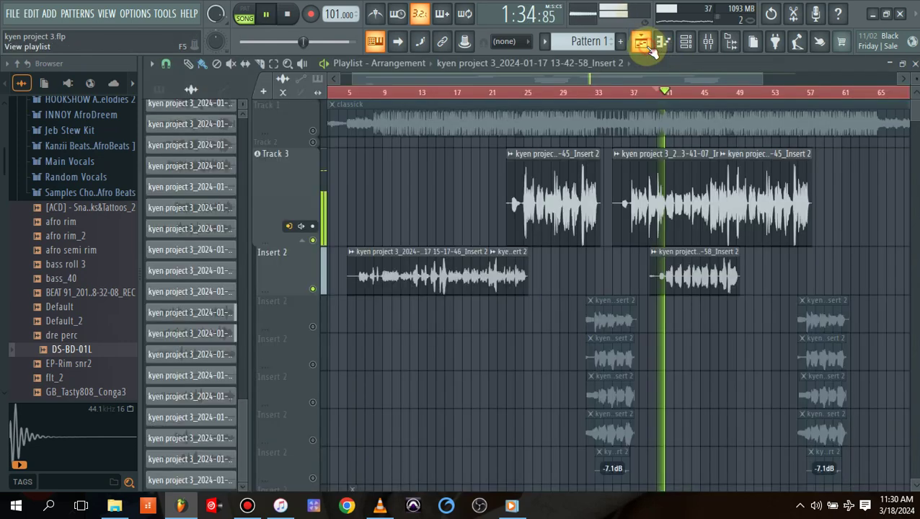
pyautogui.click(313, 133)
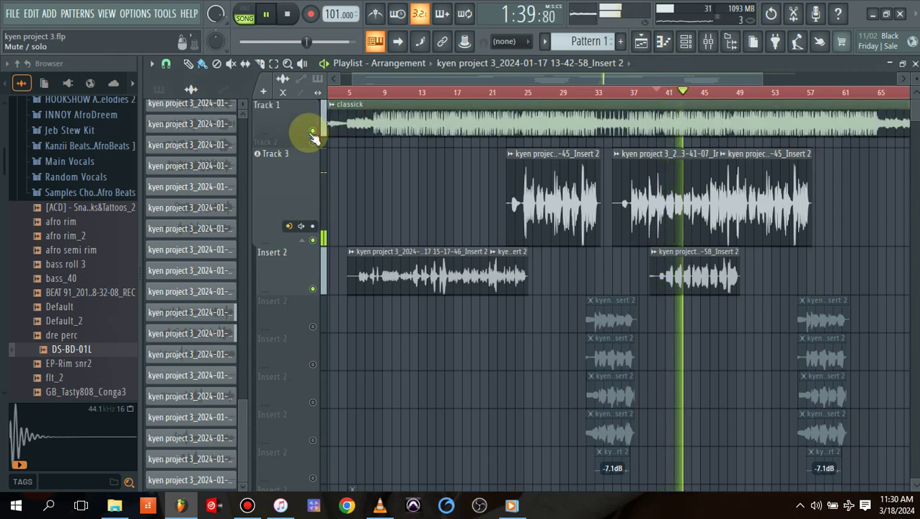
# Step: Raise the Insert 3 volume to 77% (-5.4 dB) while listening to the vocals with the beat
pyautogui.click(708, 41)
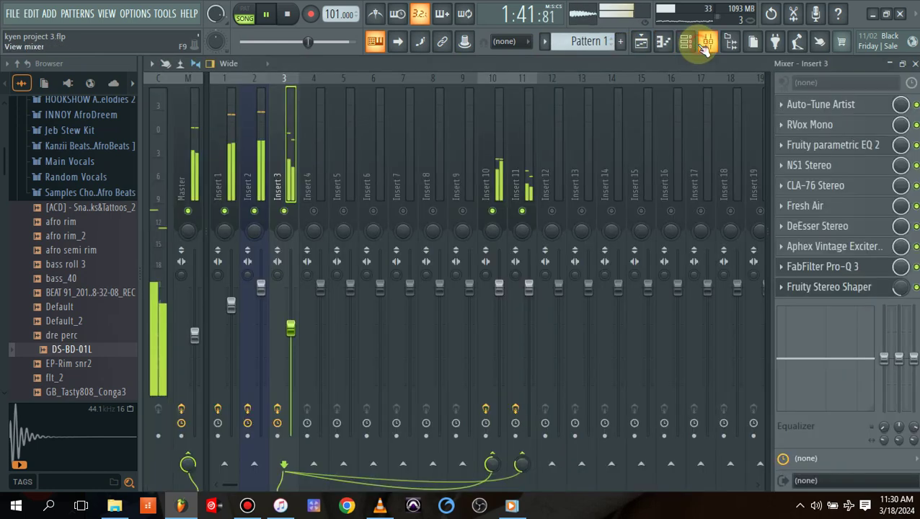
pyautogui.moveTo(289, 329); pyautogui.dragTo(289, 320)
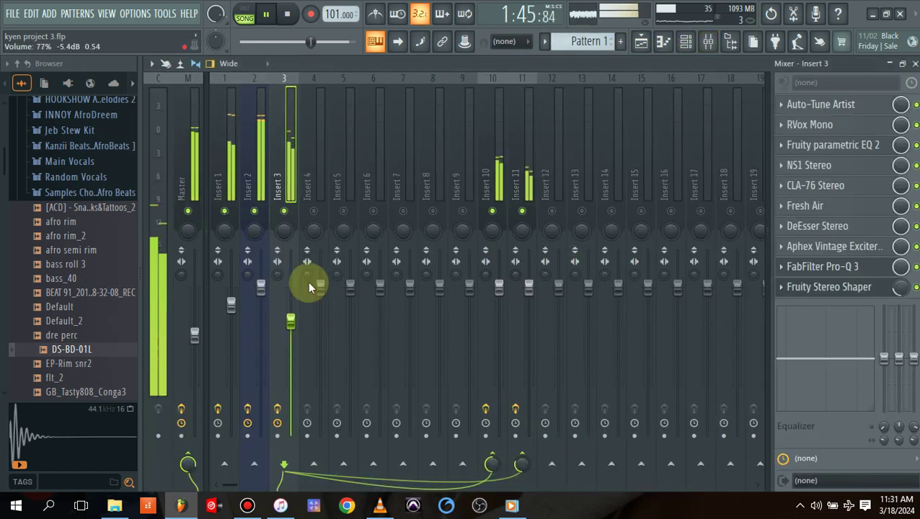
pyautogui.click(641, 43)
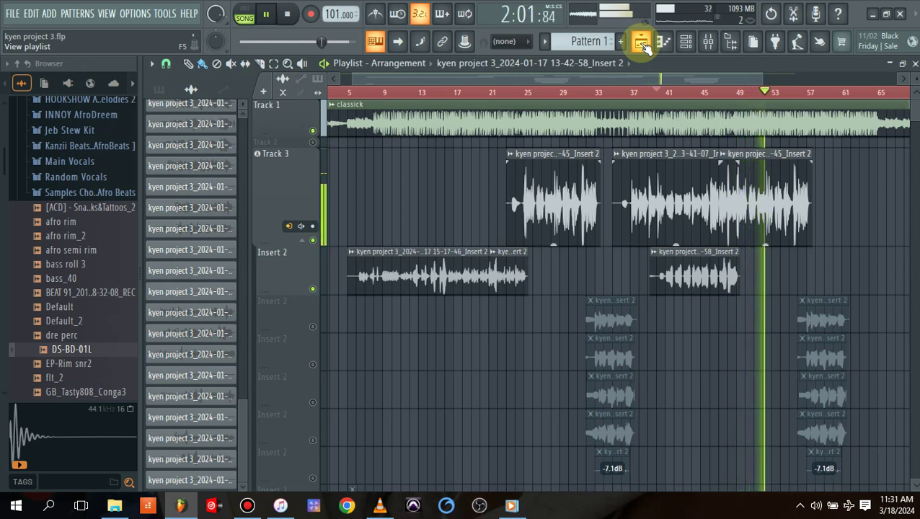
pyautogui.click(708, 41)
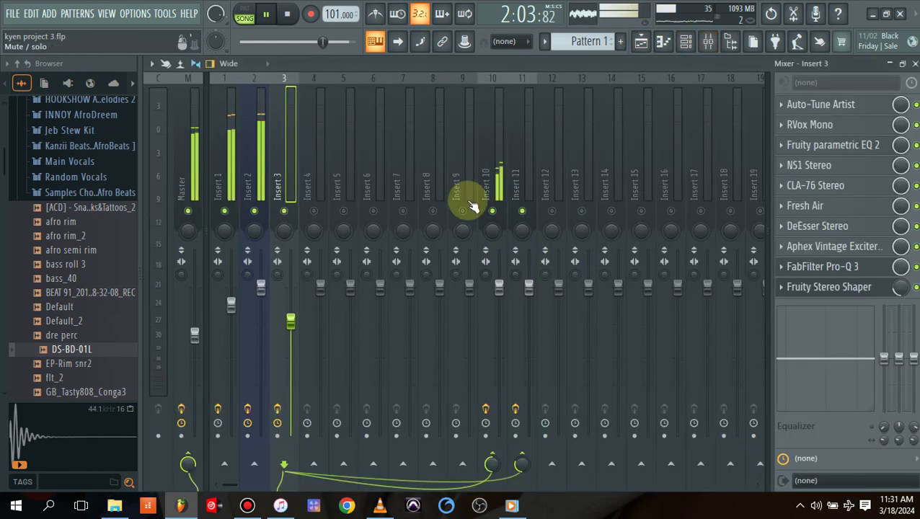
pyautogui.press('space')
# Step: Raise the Insert 2 send to Insert 10 to 43% (-14.9 dB) and play back the full mix
pyautogui.click(254, 186)
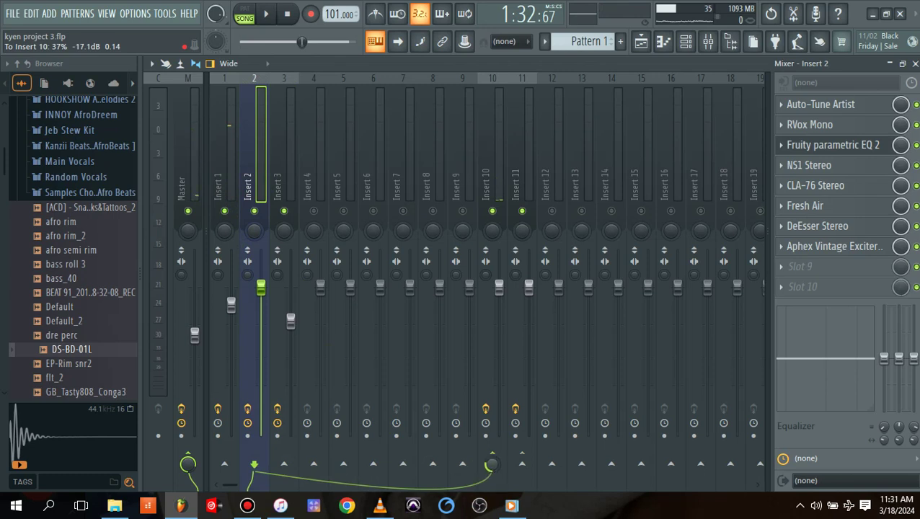
pyautogui.moveTo(491, 473); pyautogui.dragTo(491, 470)
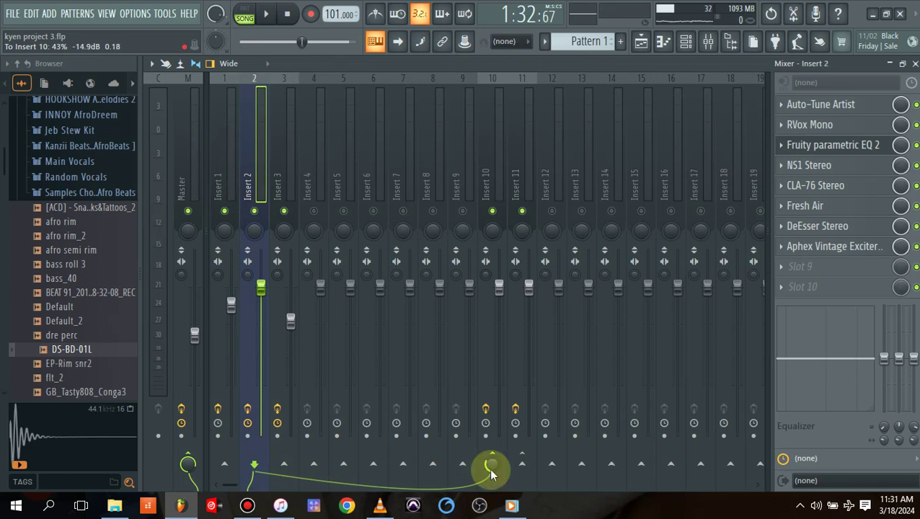
pyautogui.press('space')
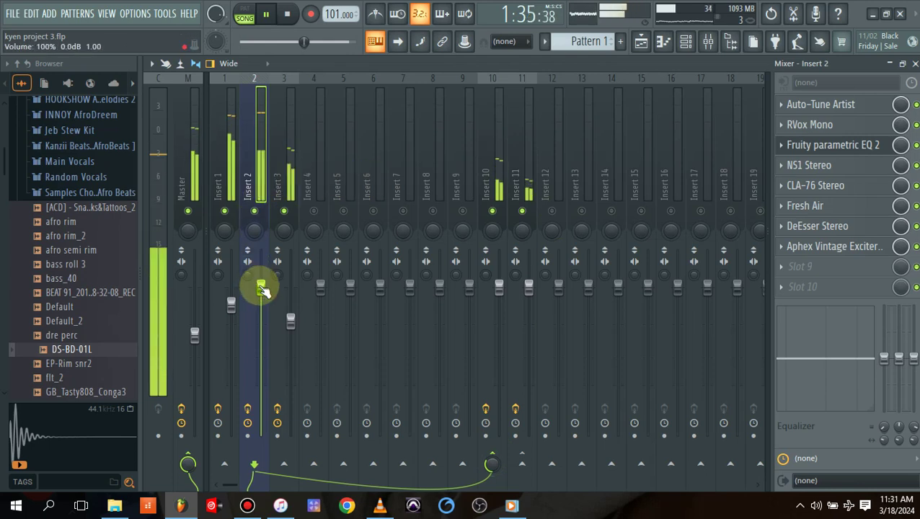
pyautogui.press('space')
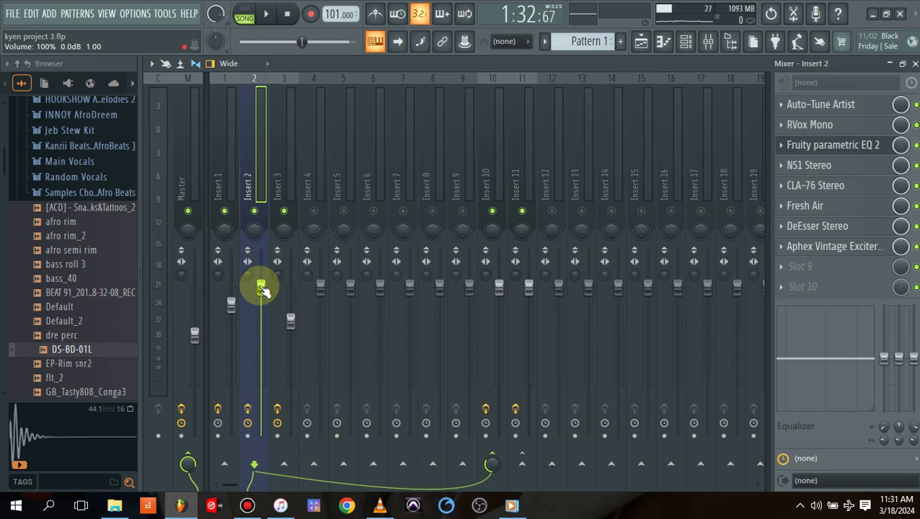
pyautogui.press('space')
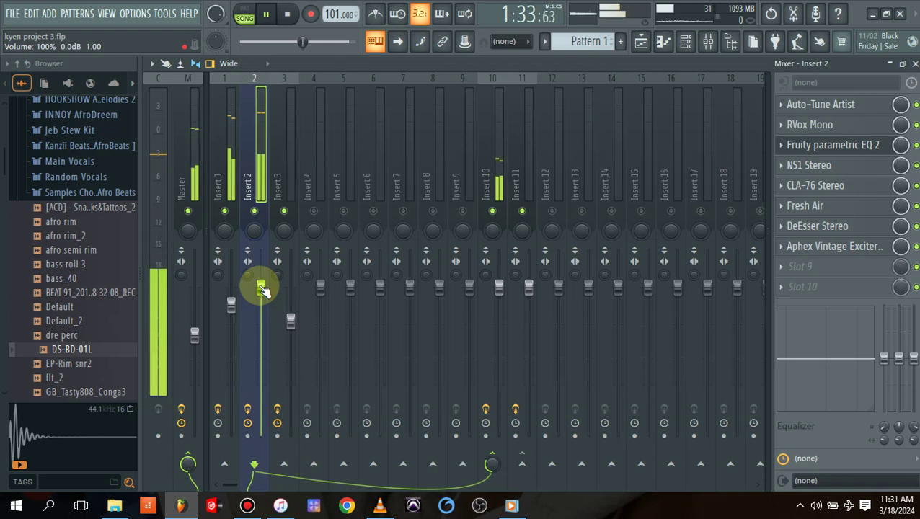